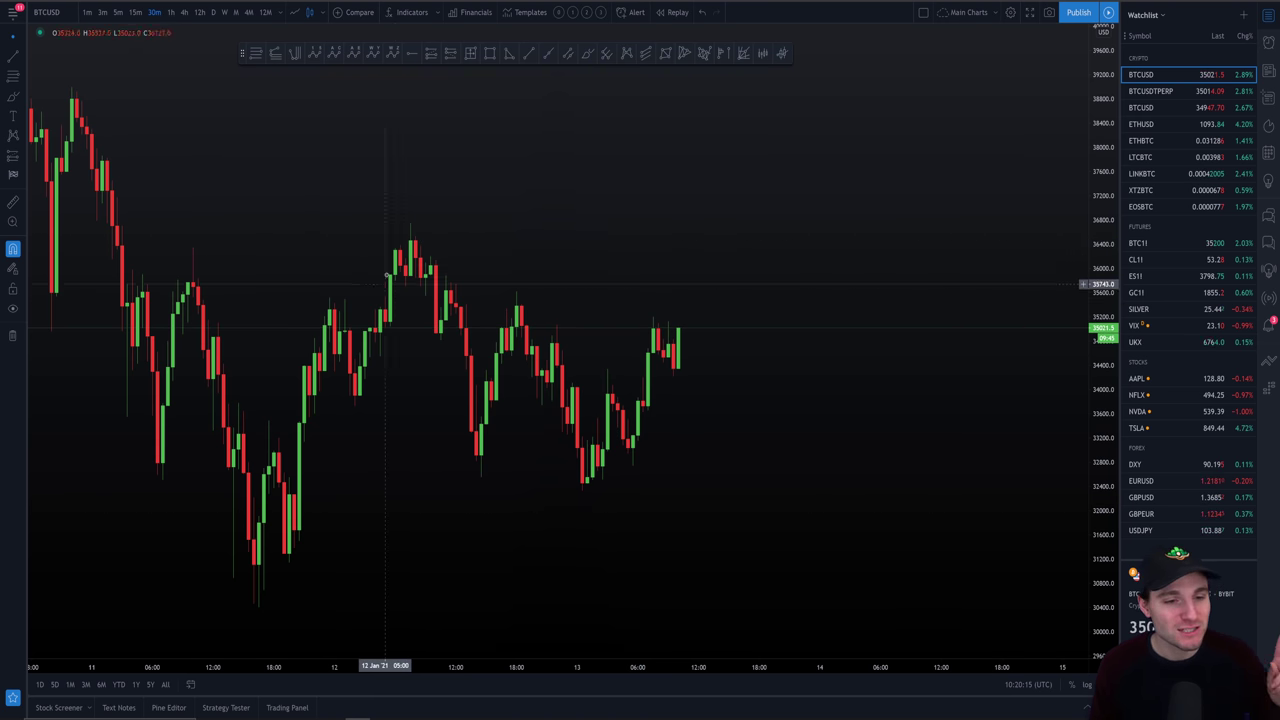
Review the triangle in the YouTube video, and draw a descending trend line from the 10 Jan 22:00 high to about 33570 on 14 Jan.
key(ctrl+Tab)
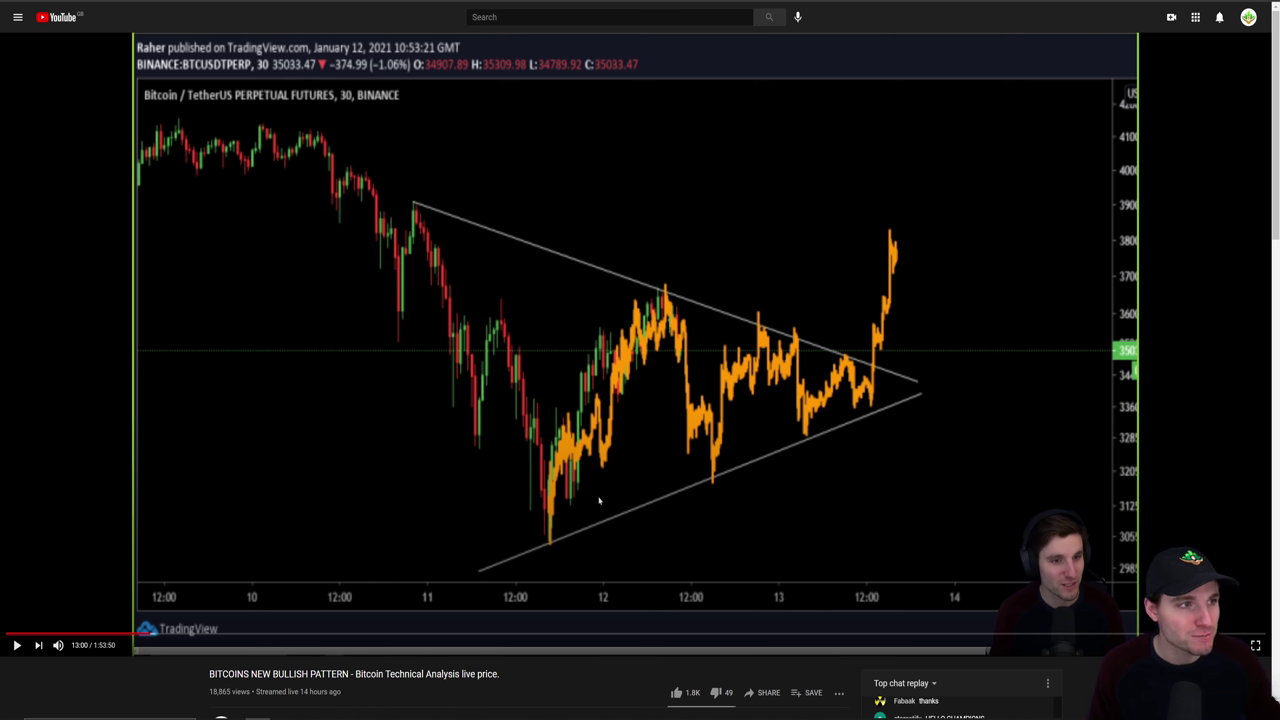
key(ctrl+Tab)
mouse_move(760, 220)
mouse_down()
mouse_move(771, 240)
mouse_move(759, 243)
mouse_up()
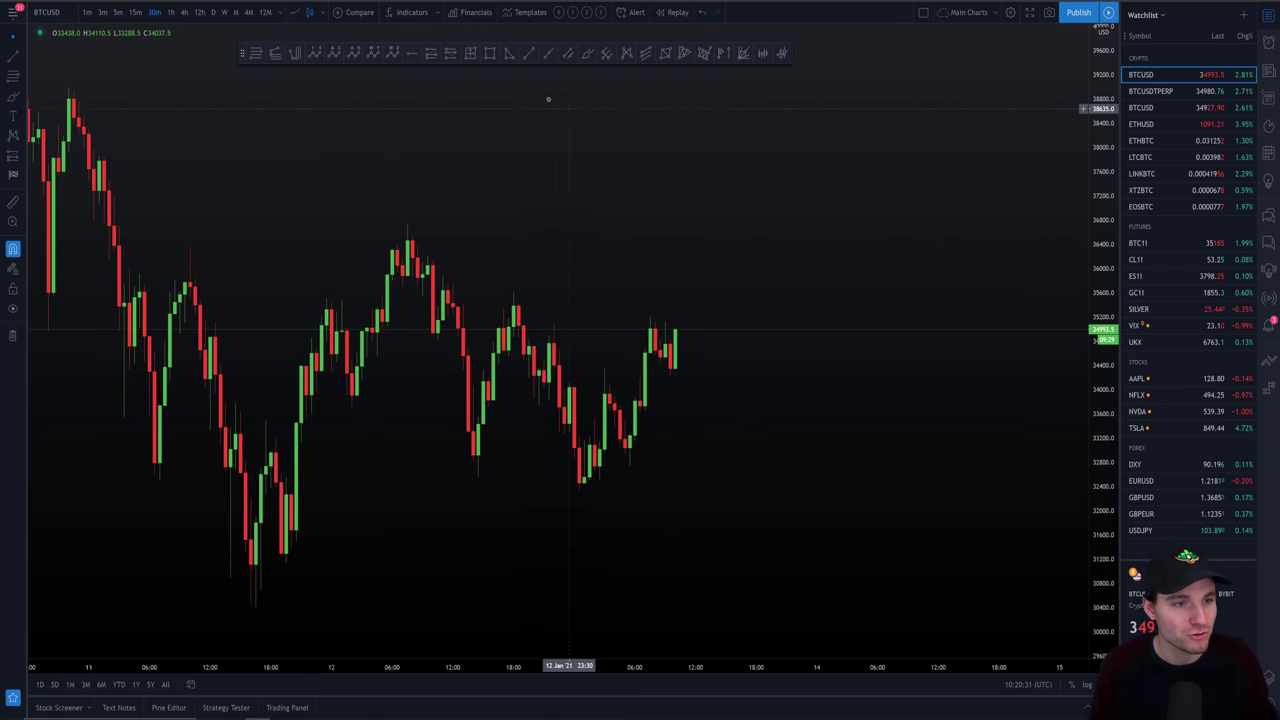
click(528, 53)
click(72, 91)
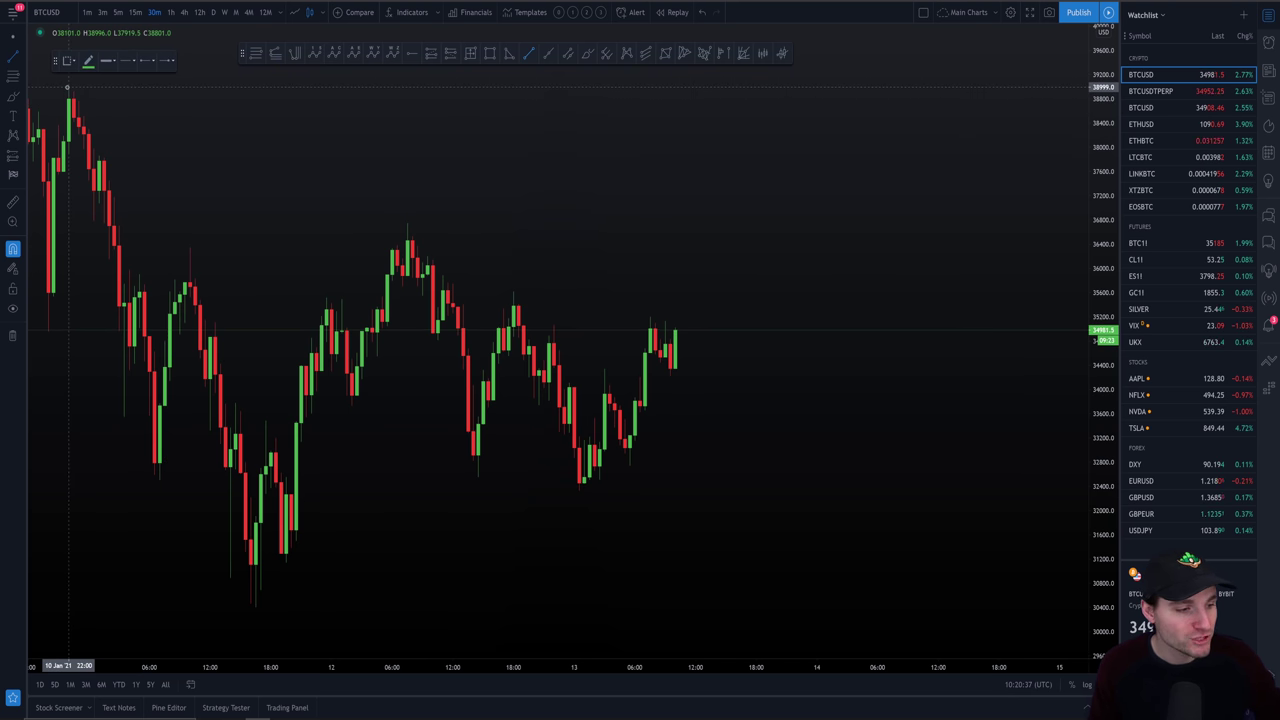
click(67, 87)
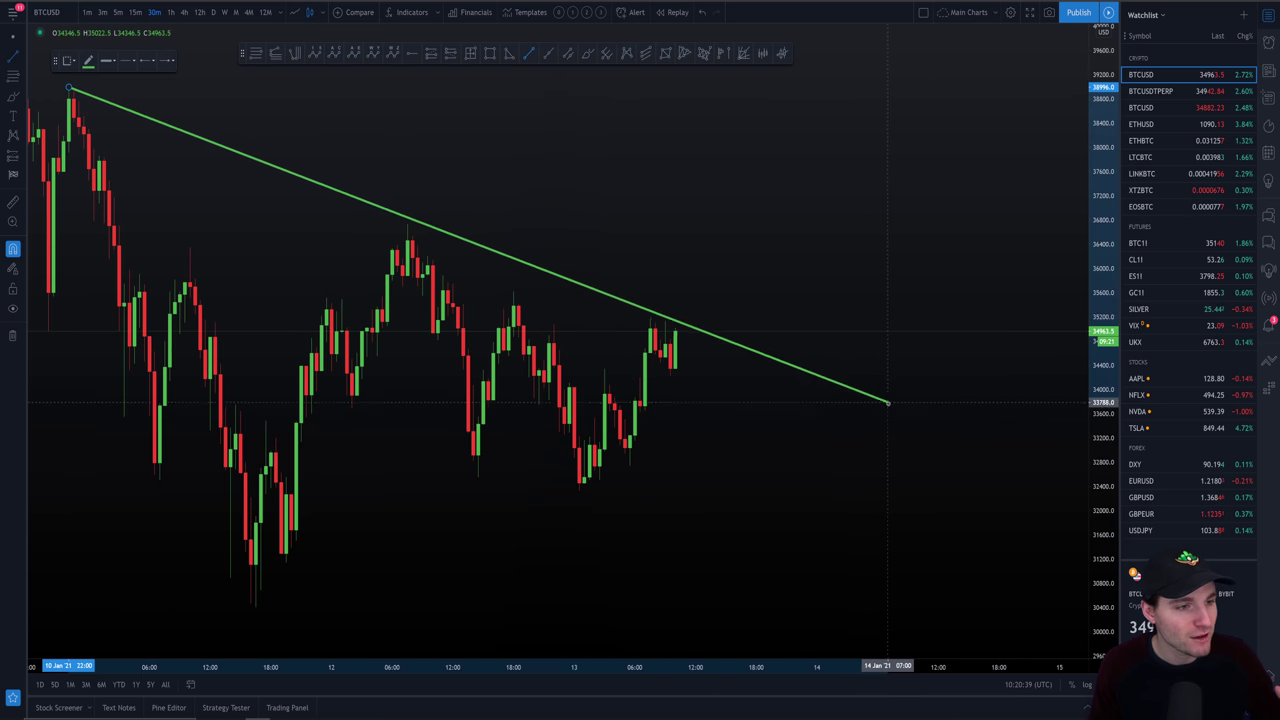
click(894, 415)
Check the candle highs along the descending trend line and switch the chart to the 15-minute timeframe.
drag(744, 283, 791, 278)
scroll(780, 282, up, 2)
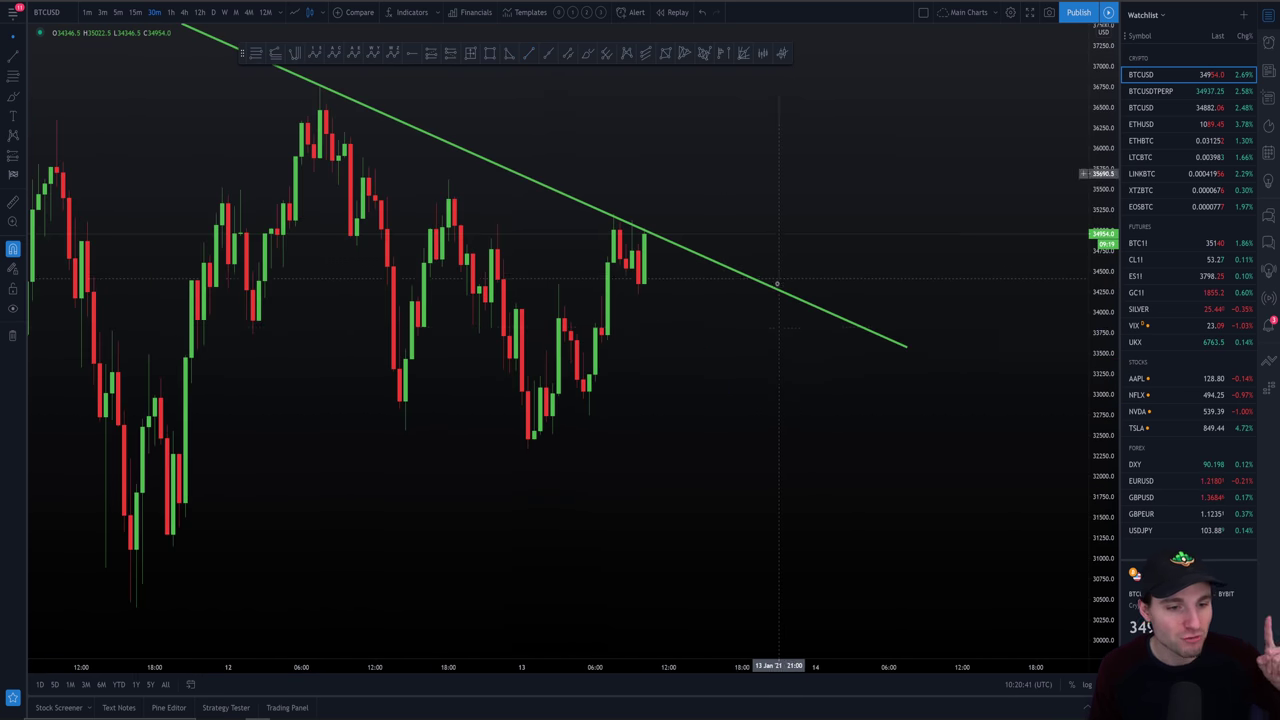
drag(697, 196, 782, 172)
scroll(795, 172, down, 1)
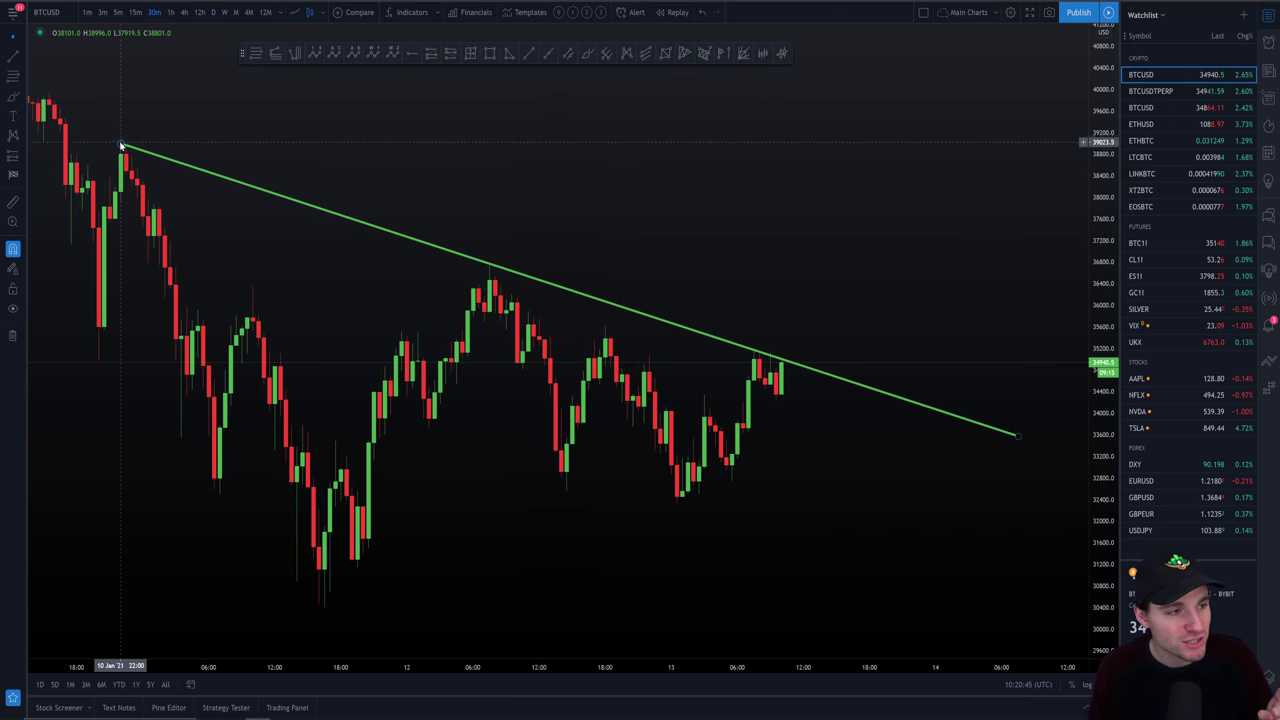
scroll(122, 145, up, 1)
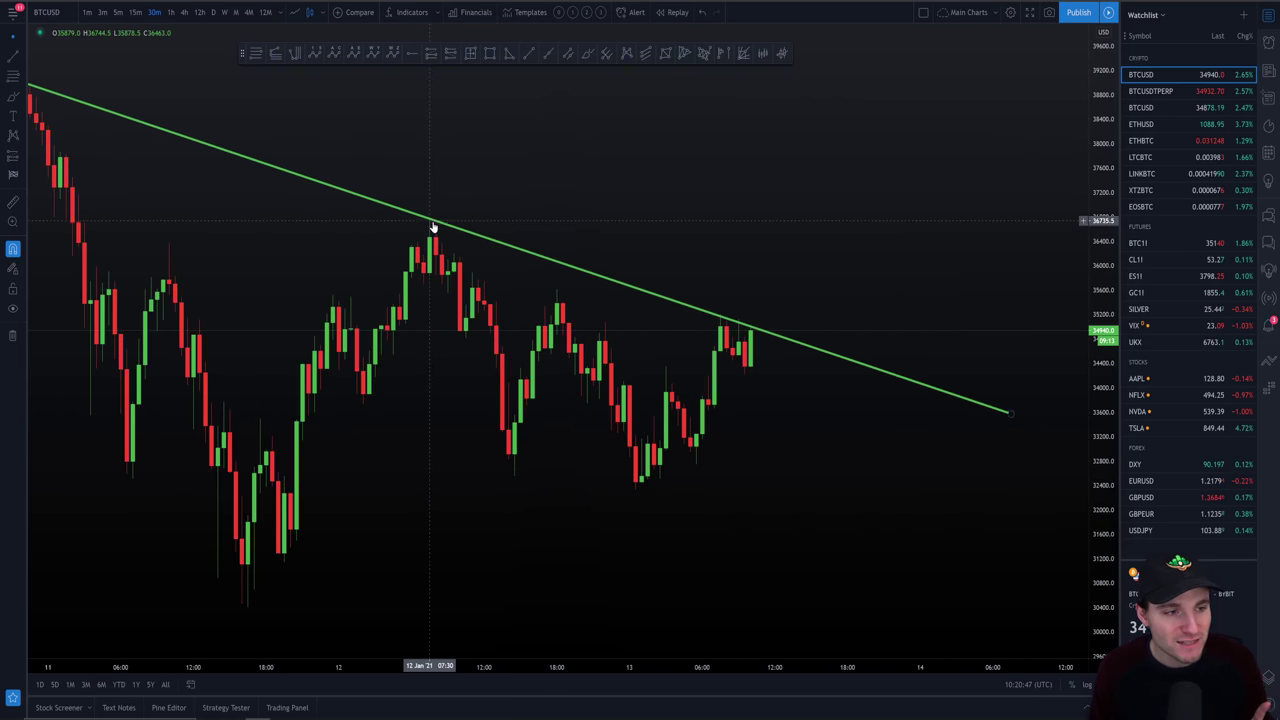
scroll(430, 222, up, 2)
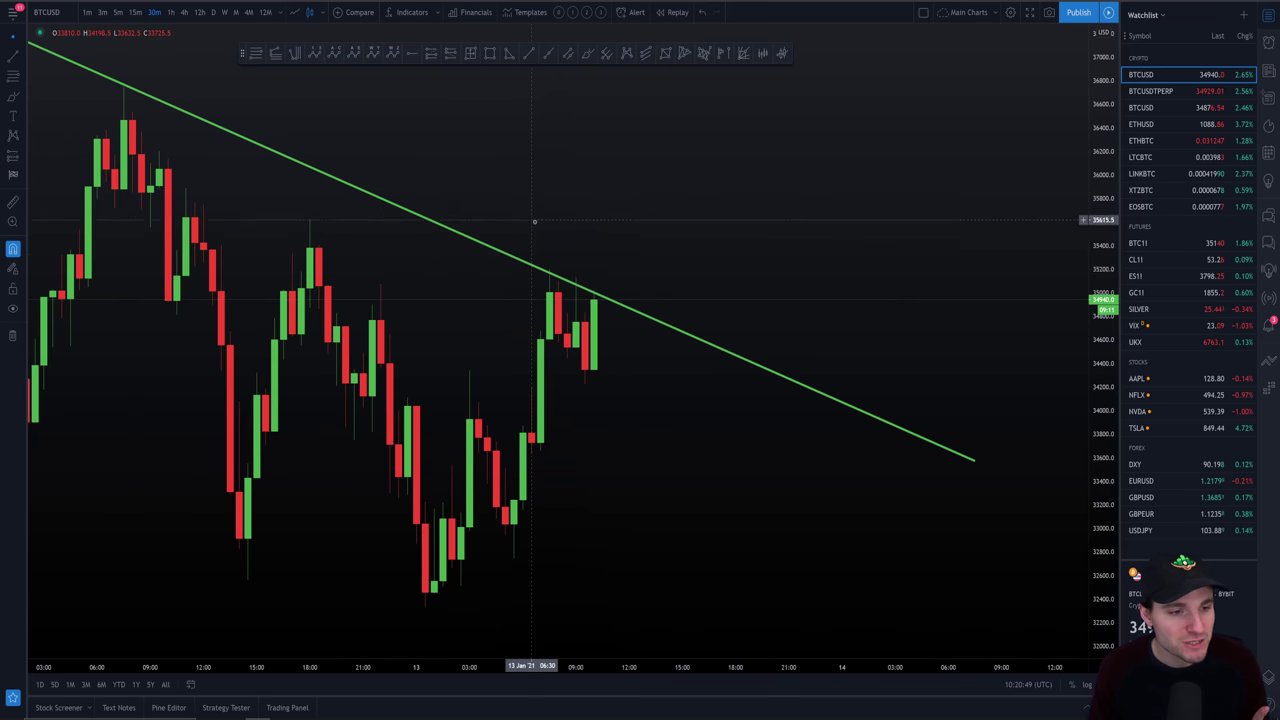
click(137, 12)
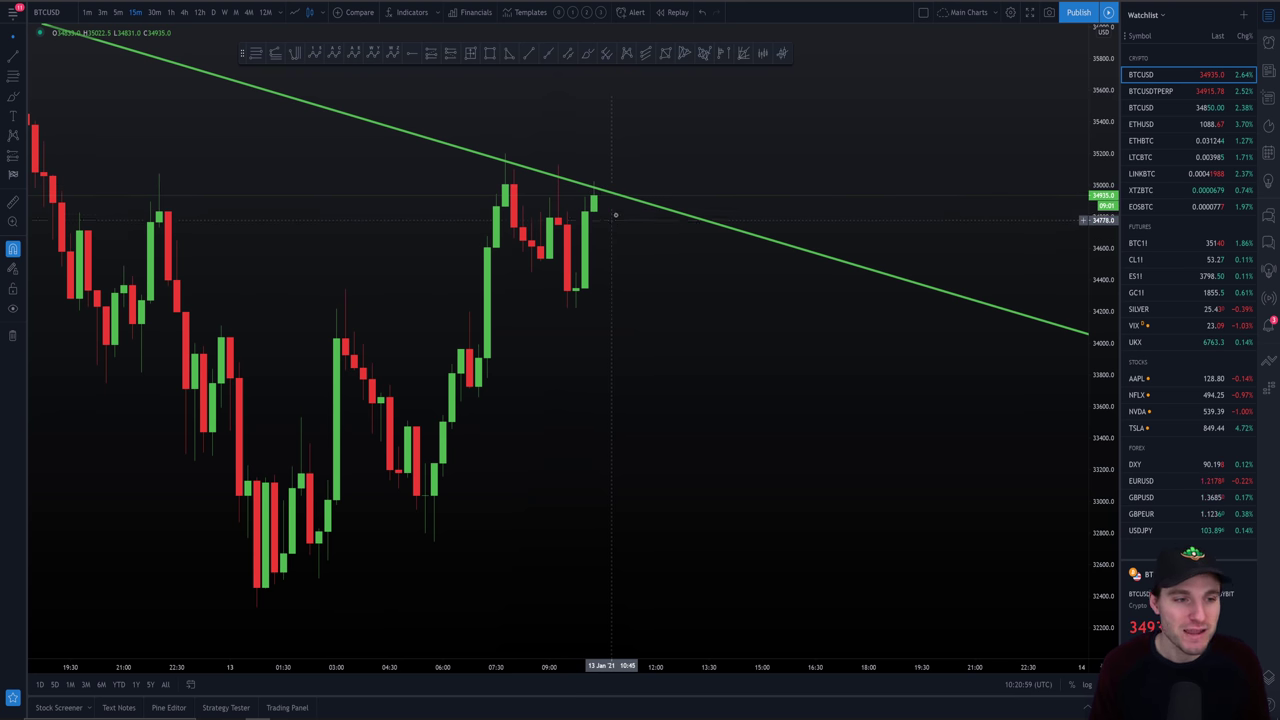
scroll(709, 286, down, 5)
scroll(895, 471, down, 4)
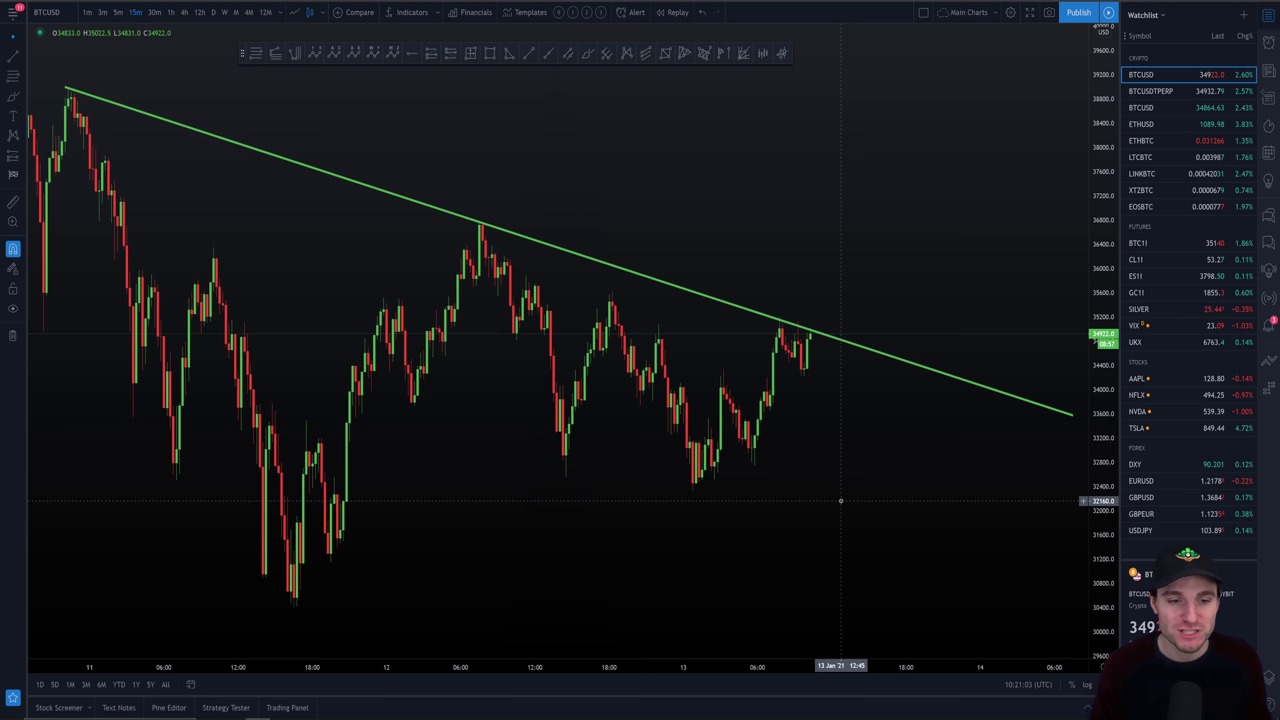
Change the descending trend line's colour to red.
double_click(877, 347)
click(618, 233)
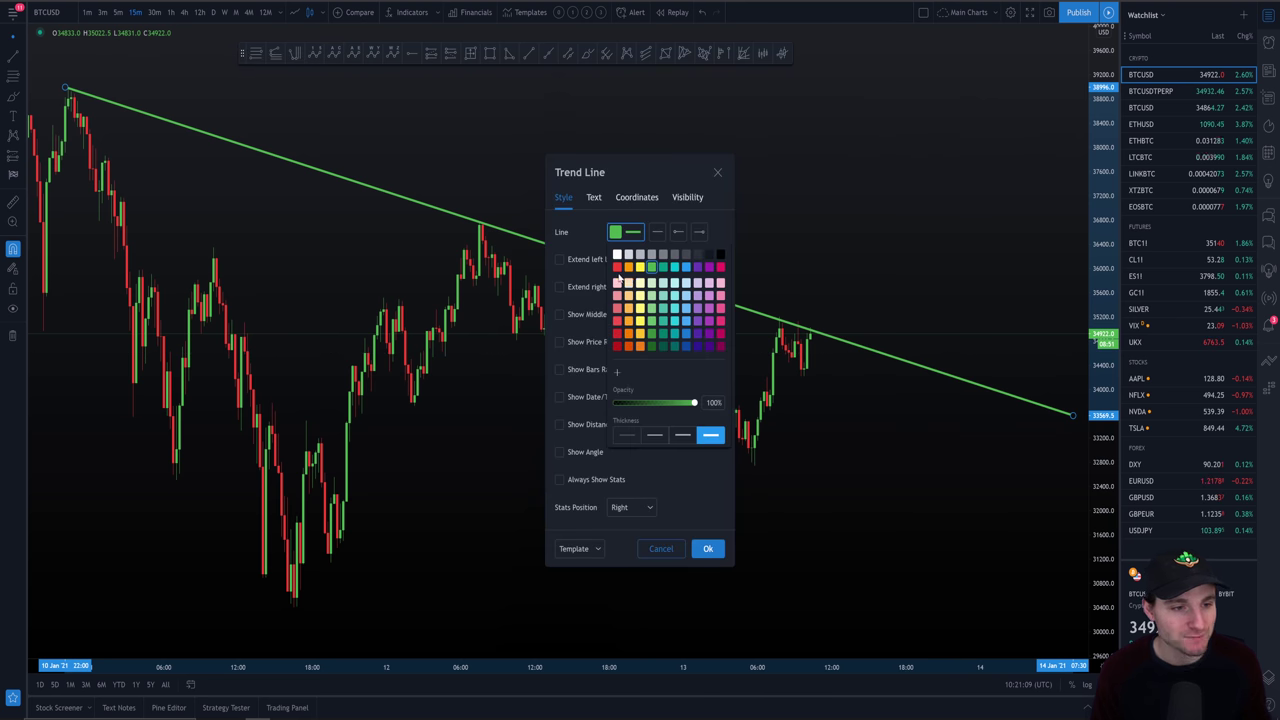
click(616, 265)
click(707, 549)
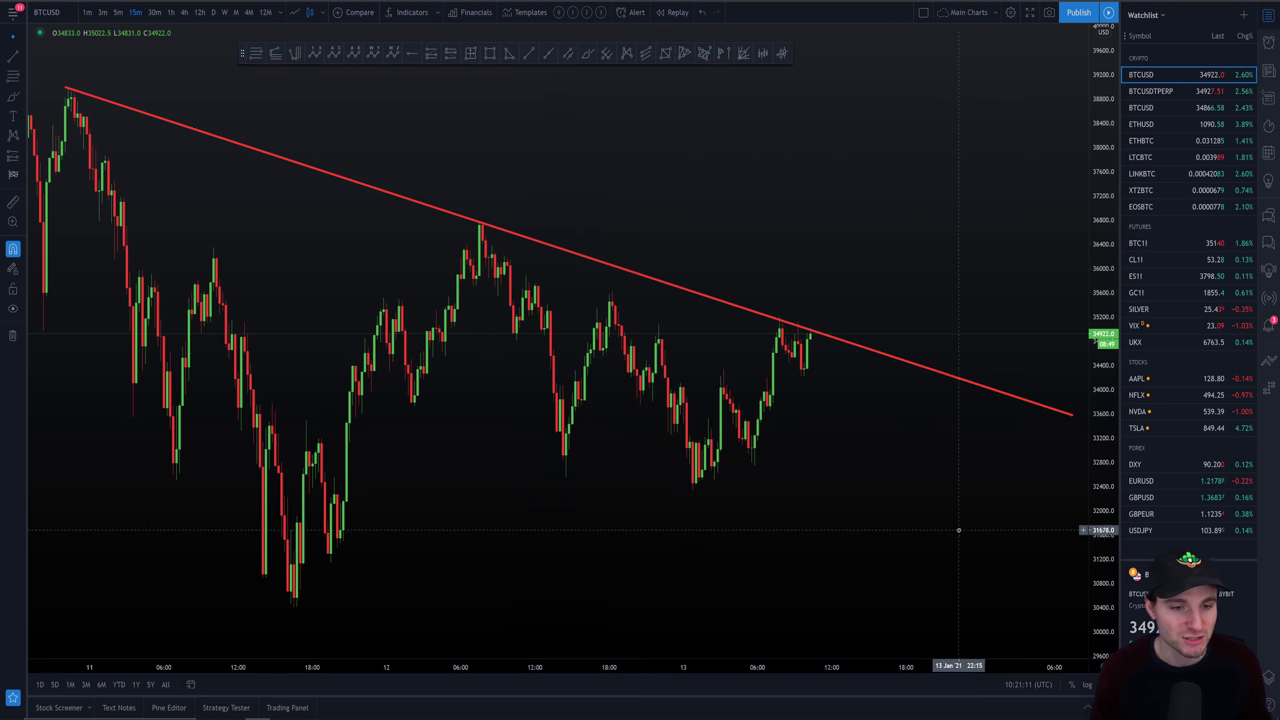
Check the YouTube triangle again and draw an ascending trend line from the 11 Jan 16:30 low under the 13 Jan low to about 33888.
scroll(926, 531, down, 2)
drag(926, 531, 727, 440)
key(ctrl+Tab)
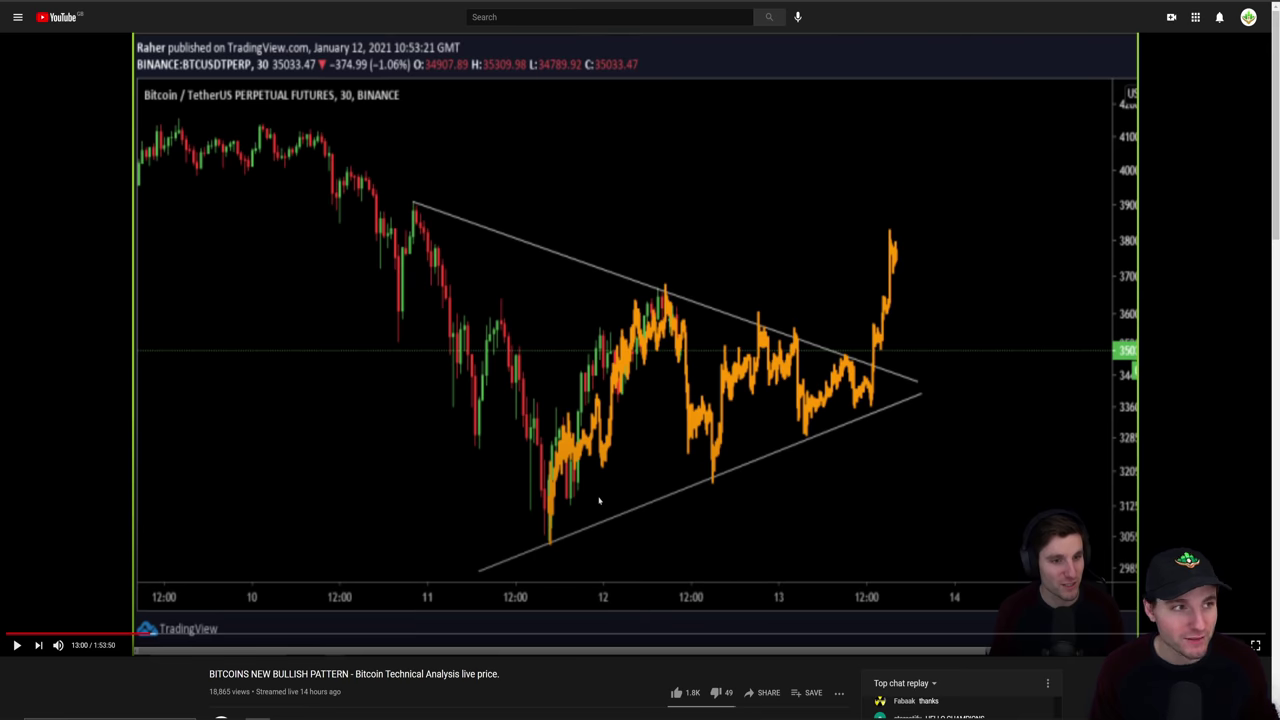
key(alt+Tab)
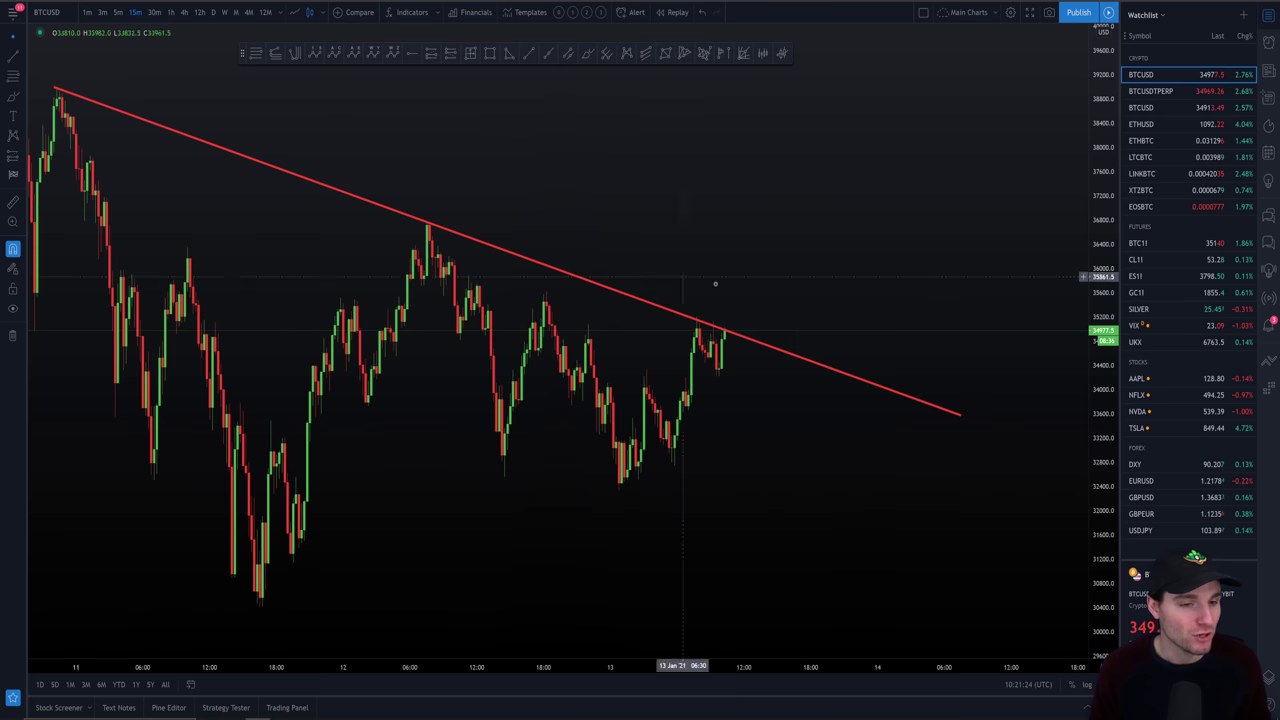
click(529, 57)
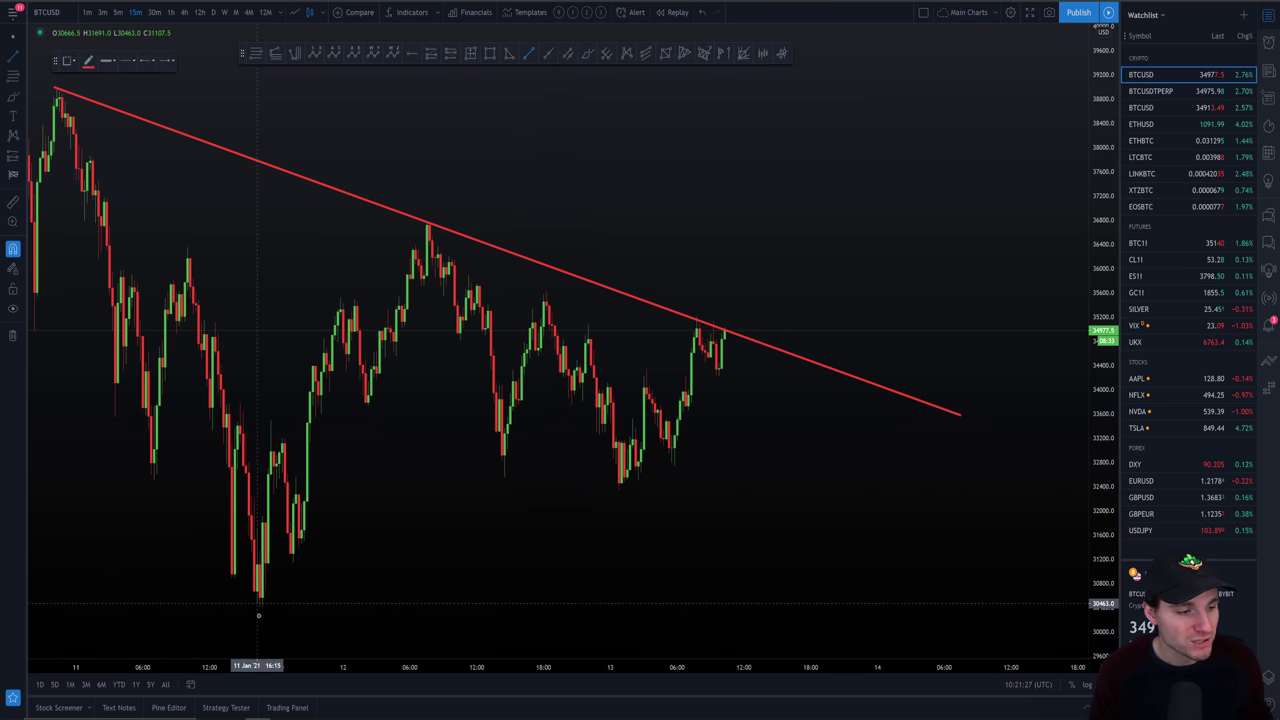
click(258, 603)
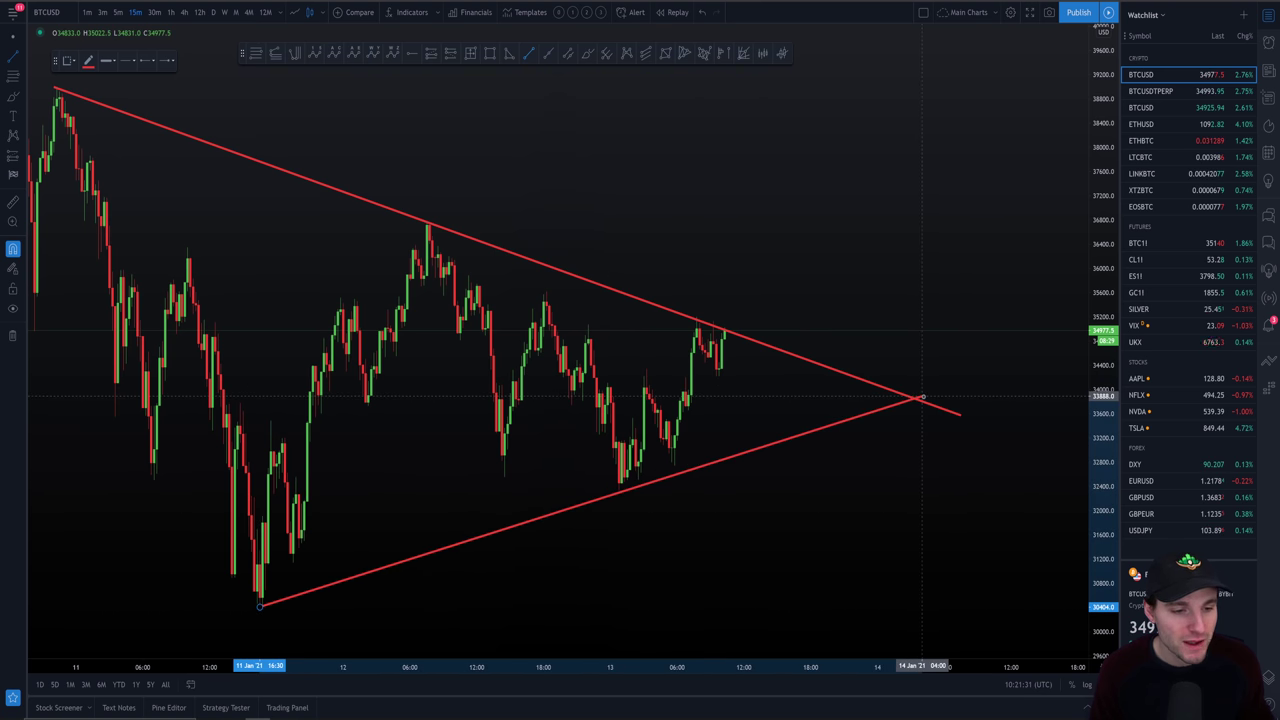
click(922, 397)
Change the ascending trend line's colour to green.
double_click(922, 397)
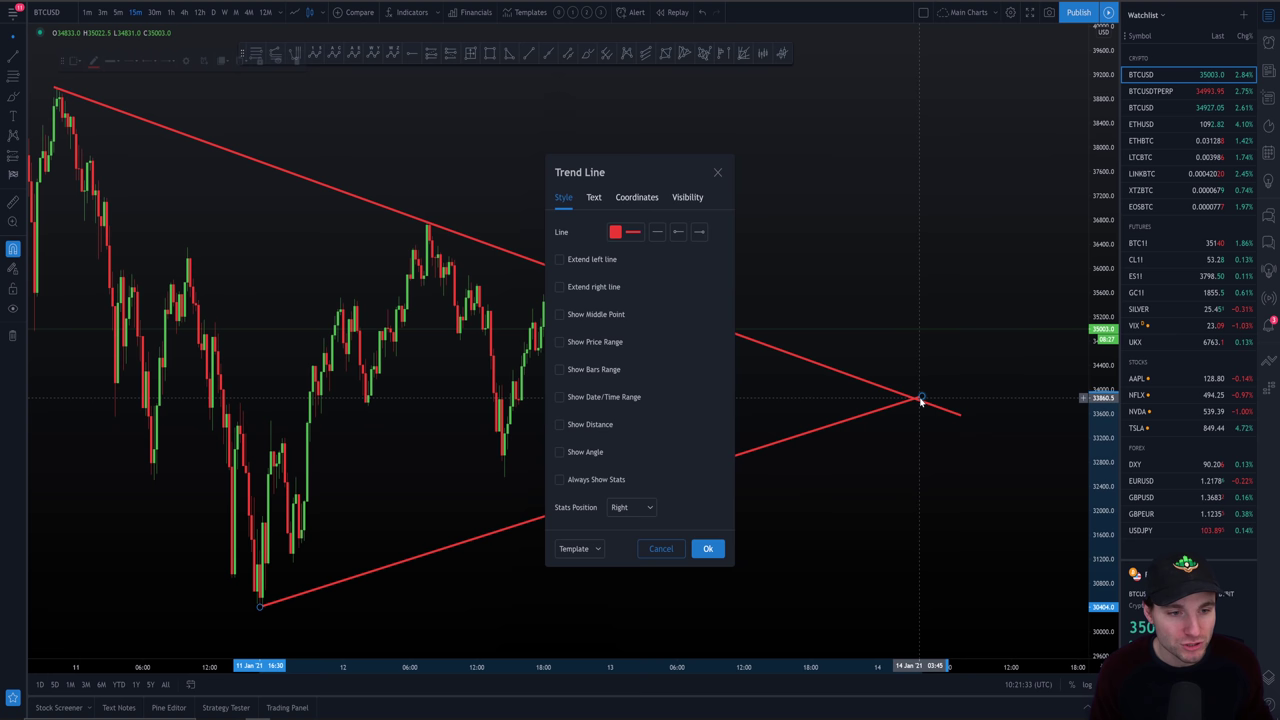
click(616, 233)
click(651, 267)
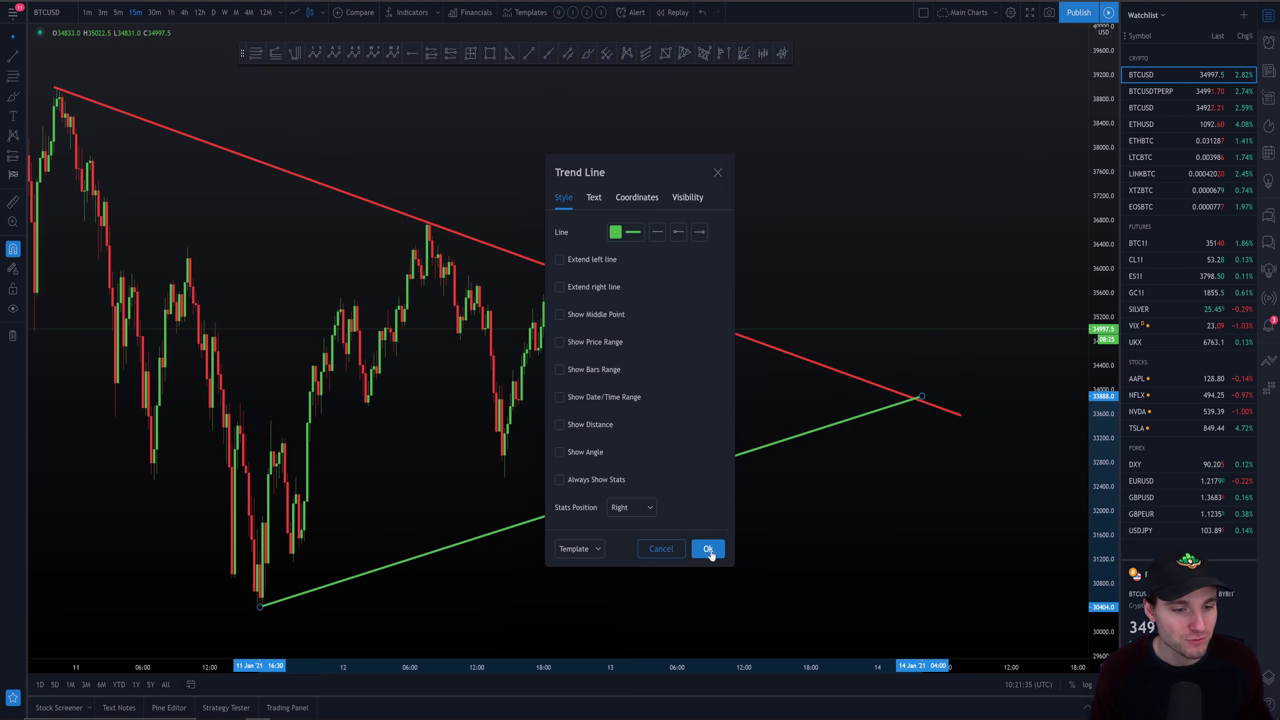
click(707, 548)
Examine the triangle formed by the red and green trend lines, including its touch points and the latest candles near resistance.
scroll(900, 545, down, 3)
drag(961, 564, 822, 545)
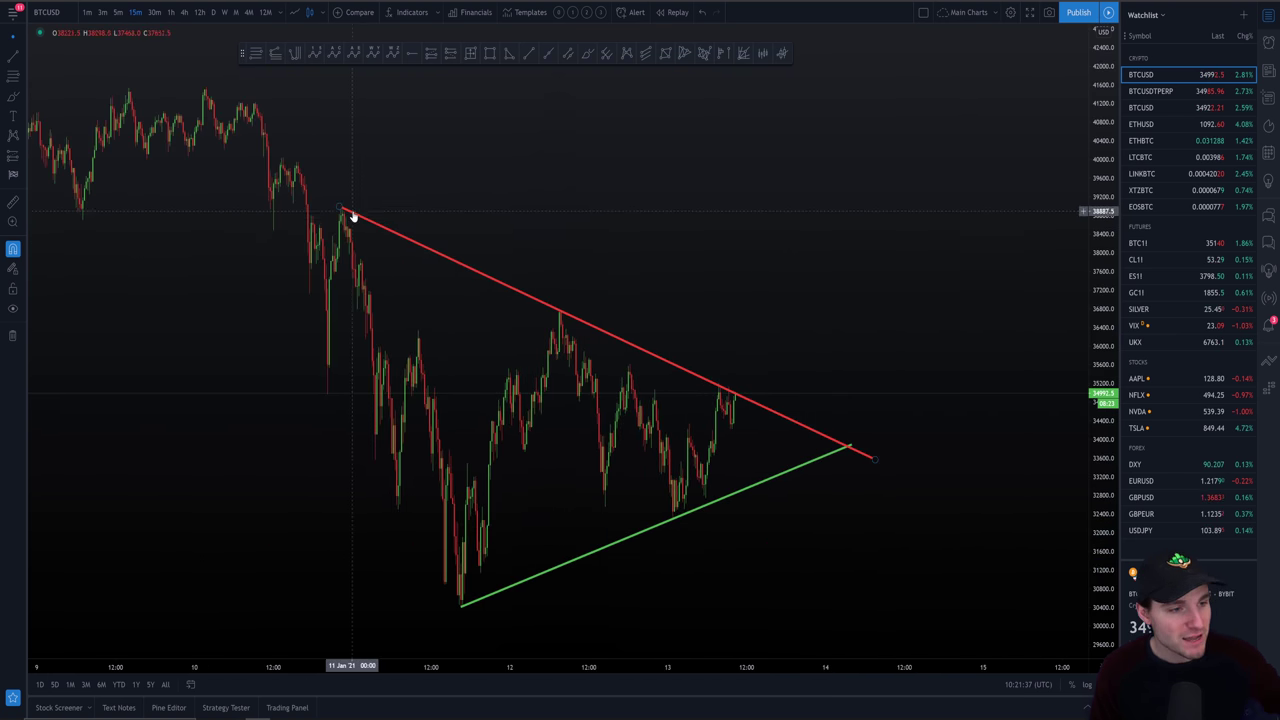
scroll(348, 248, up, 1)
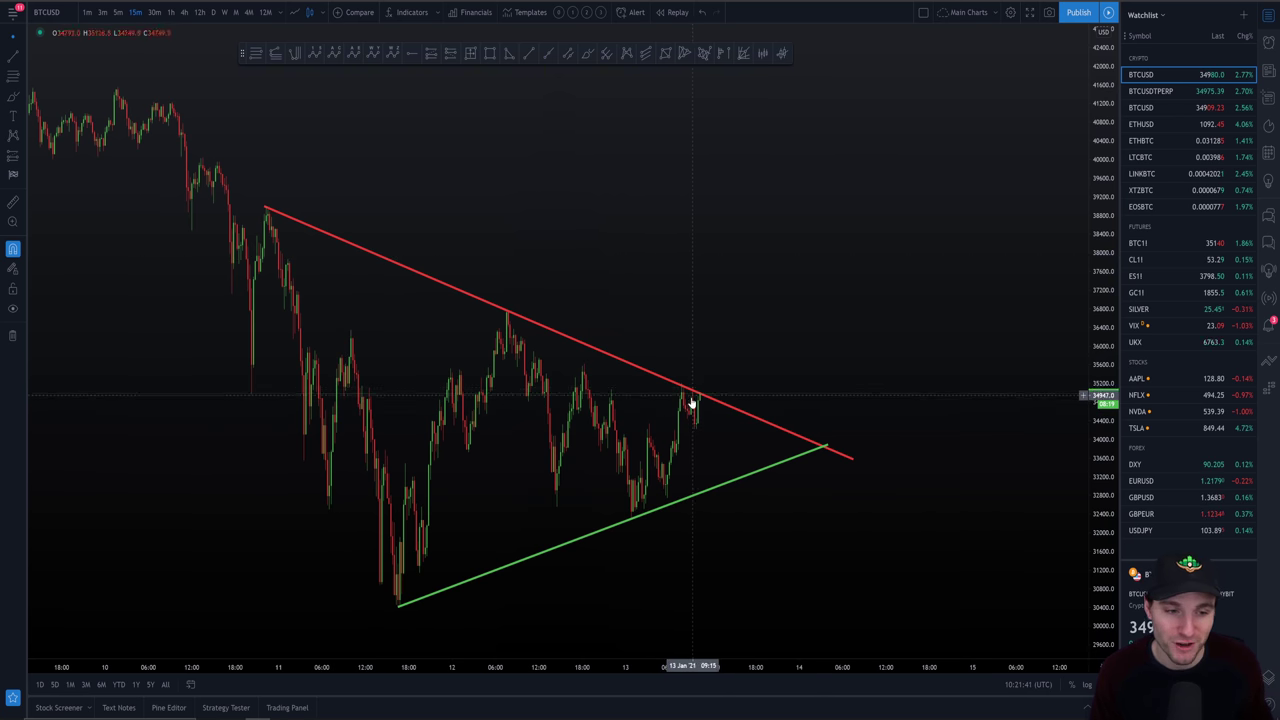
scroll(643, 300, up, 2)
scroll(601, 430, left, 3)
scroll(578, 430, up, 1)
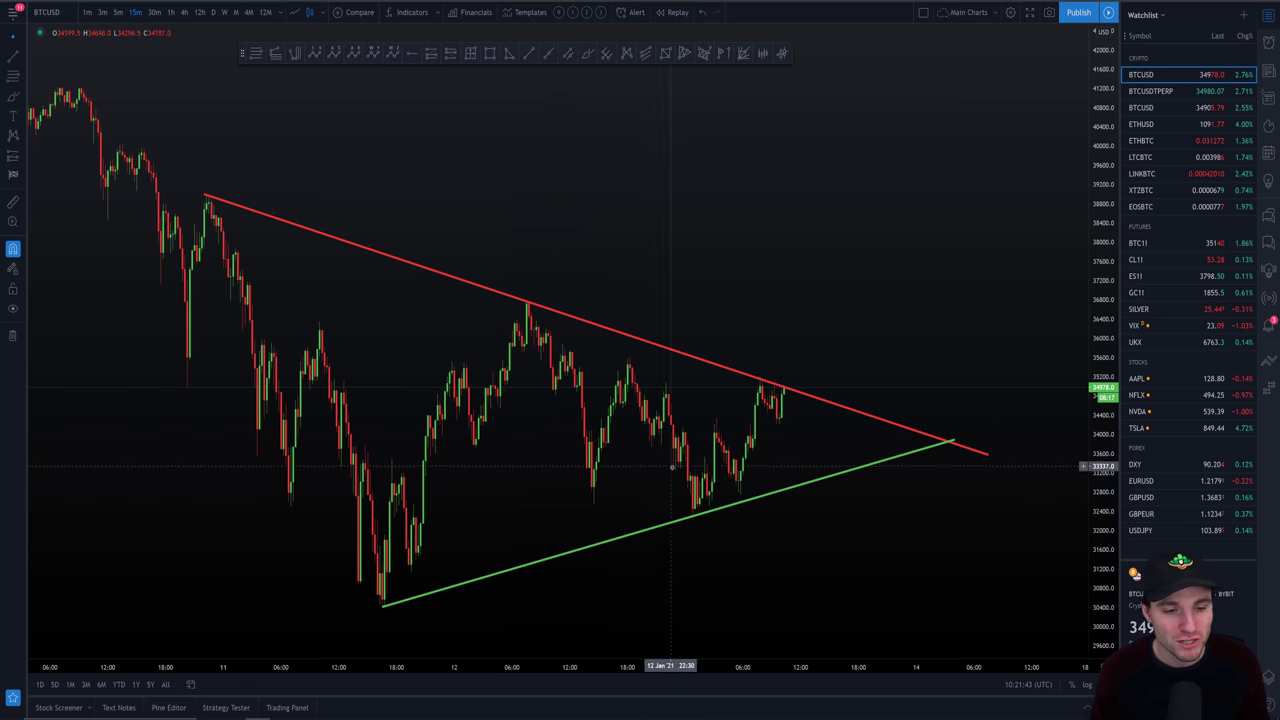
scroll(716, 531, up, 2)
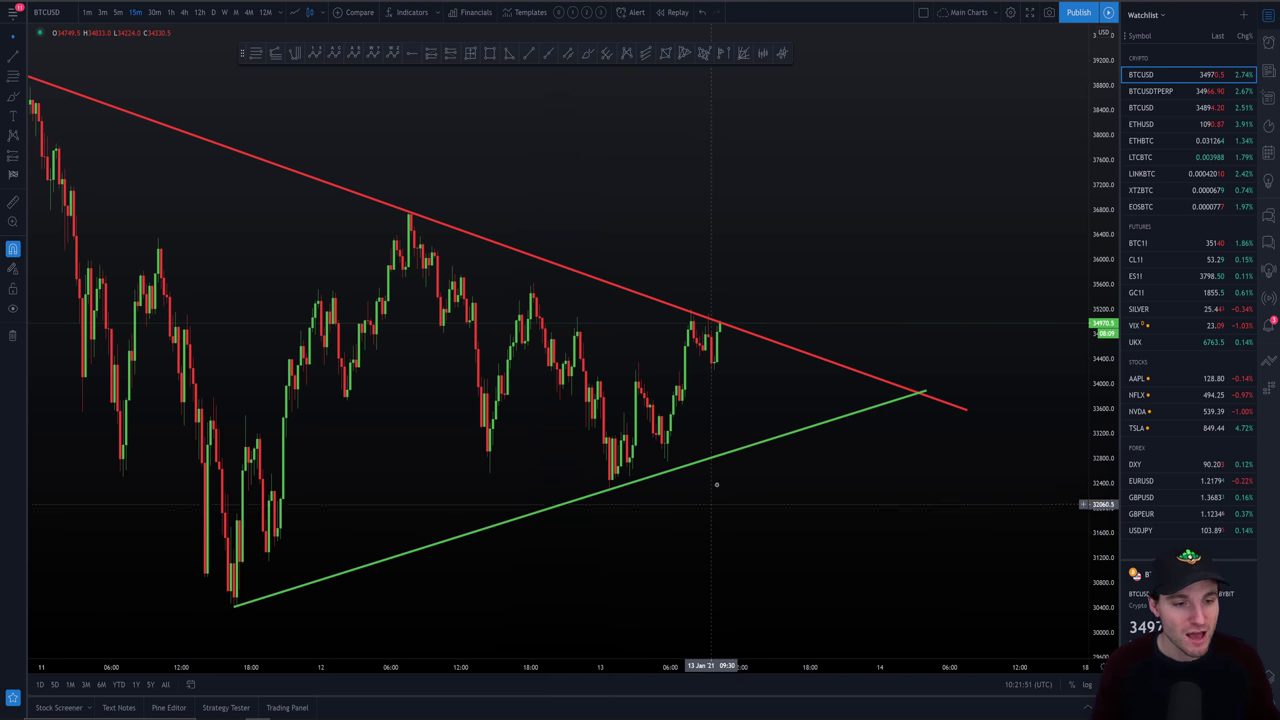
scroll(931, 508, down, 1)
drag(975, 518, 923, 531)
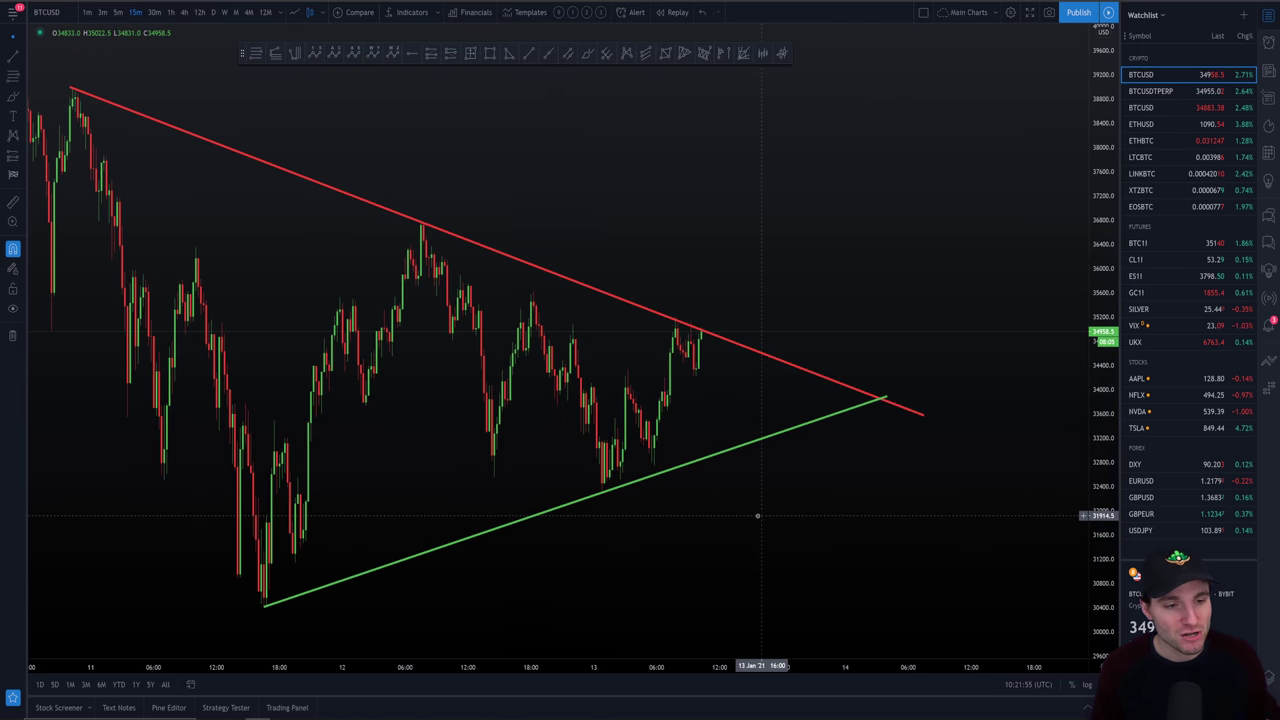
drag(1096, 290, 1096, 311)
drag(1001, 279, 951, 320)
scroll(991, 334, down, 1)
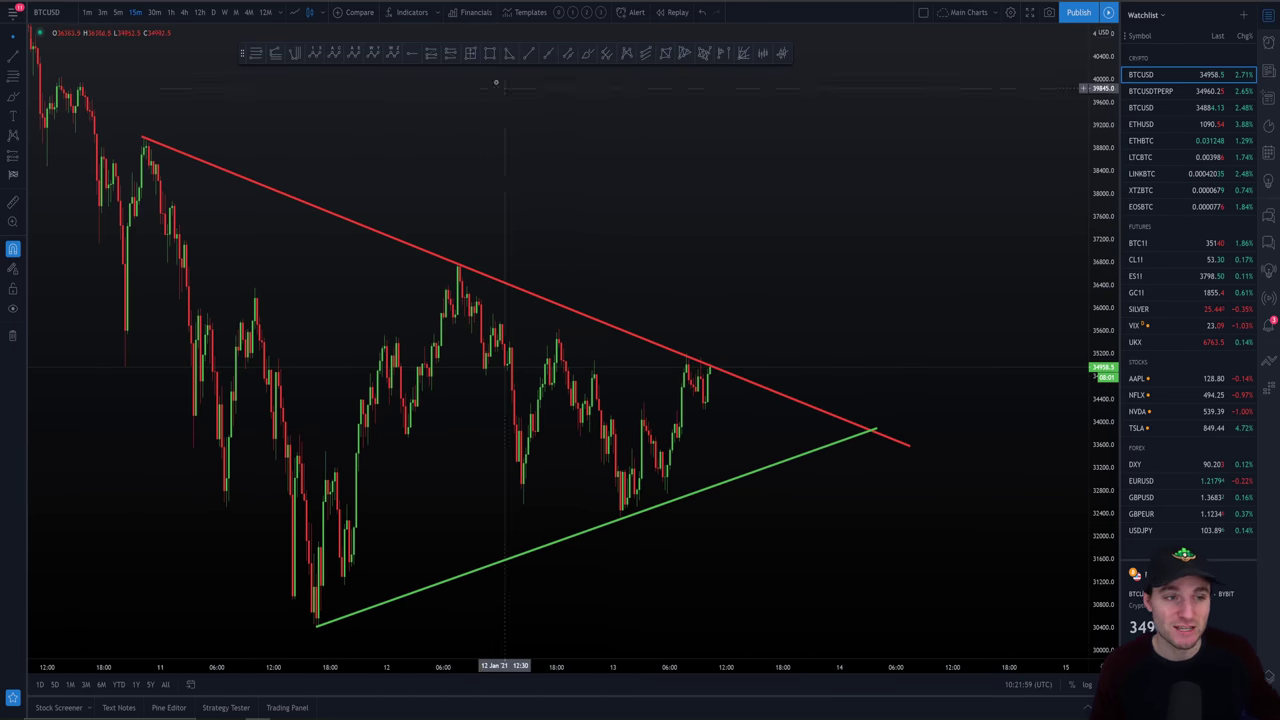
Draw a date and price range from the 11 Jan 16:30 low to the 12 Jan 07:45 high inside the triangle.
click(470, 52)
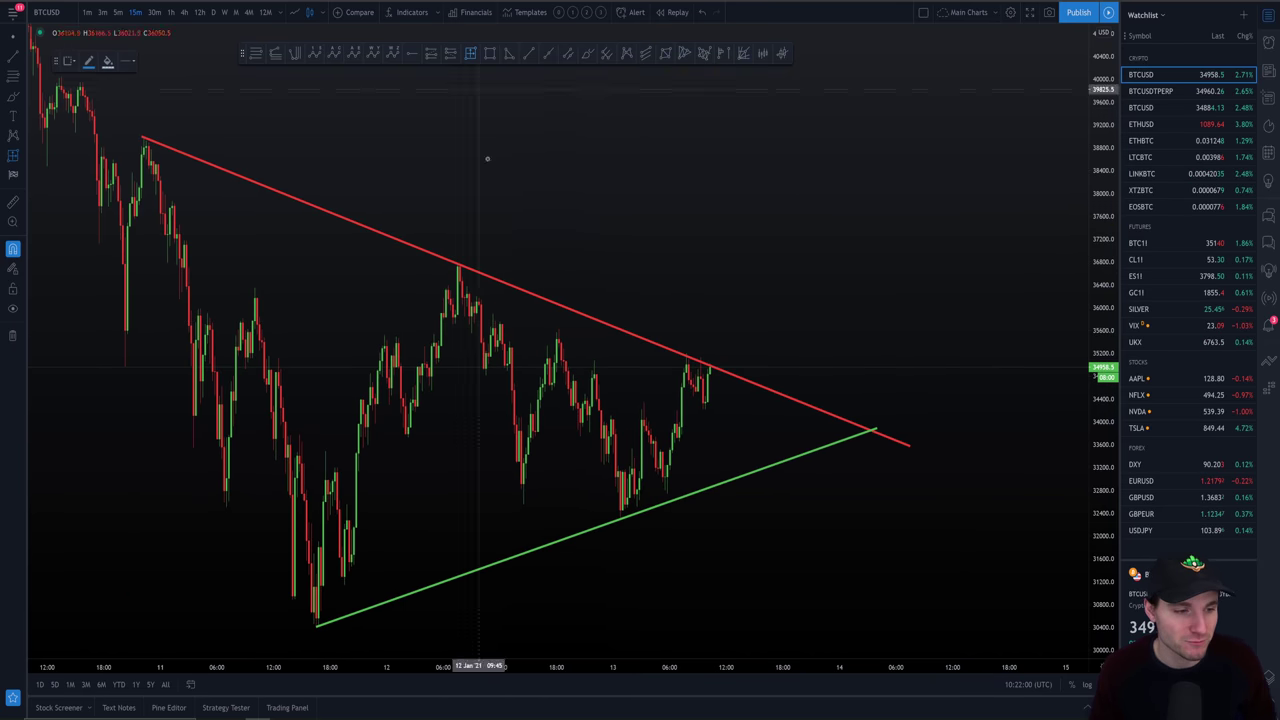
click(317, 627)
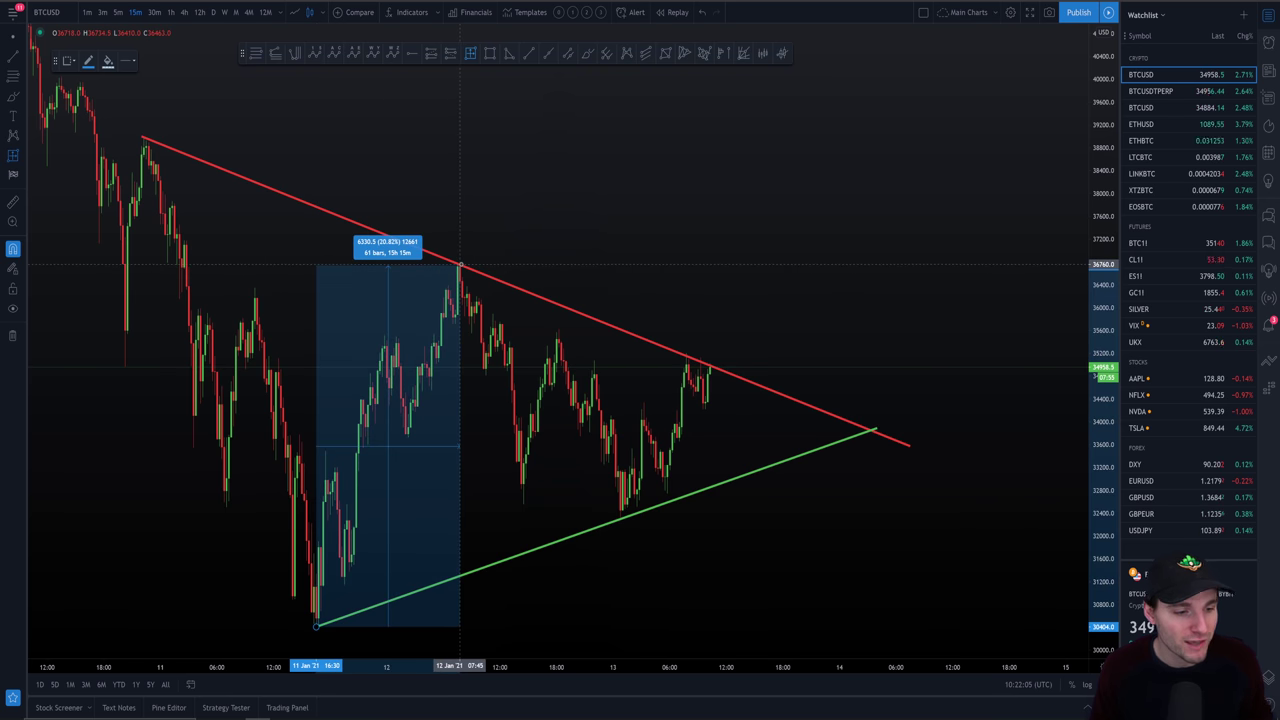
click(460, 265)
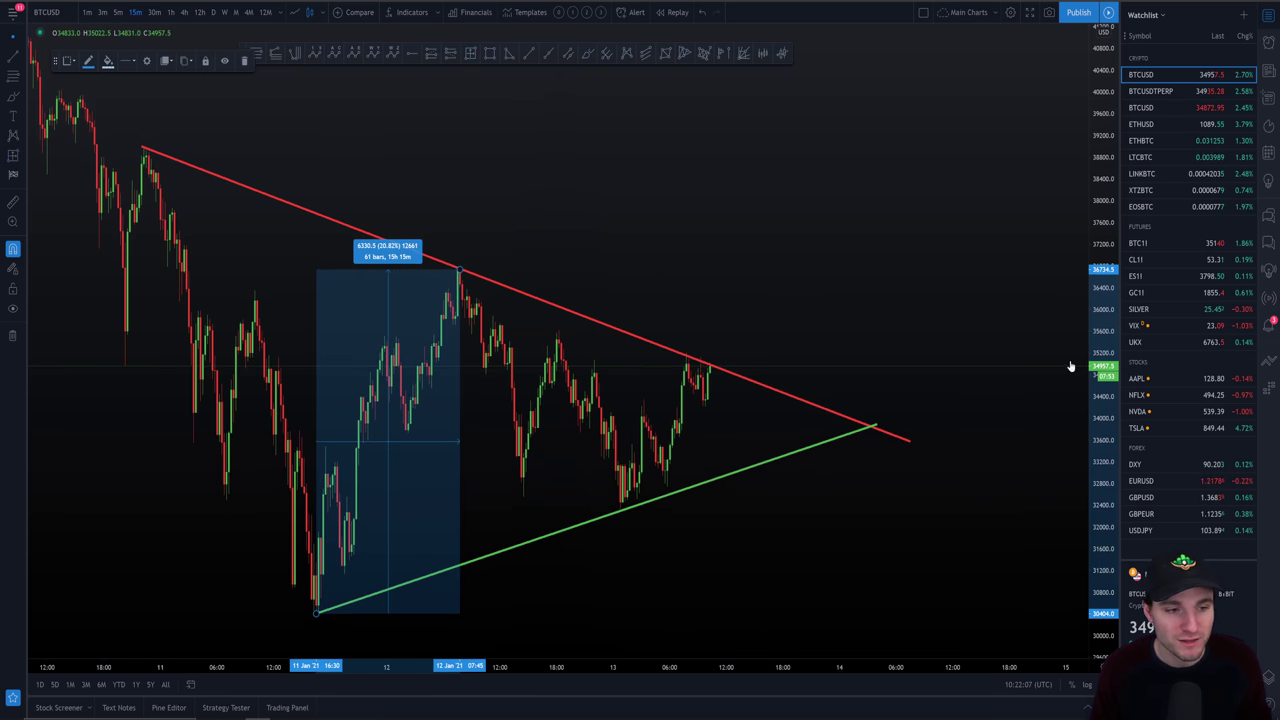
Duplicate the range box and place the copy above the red trend line, starting at the latest candle near 34928 as an upside target.
drag(771, 302, 725, 331)
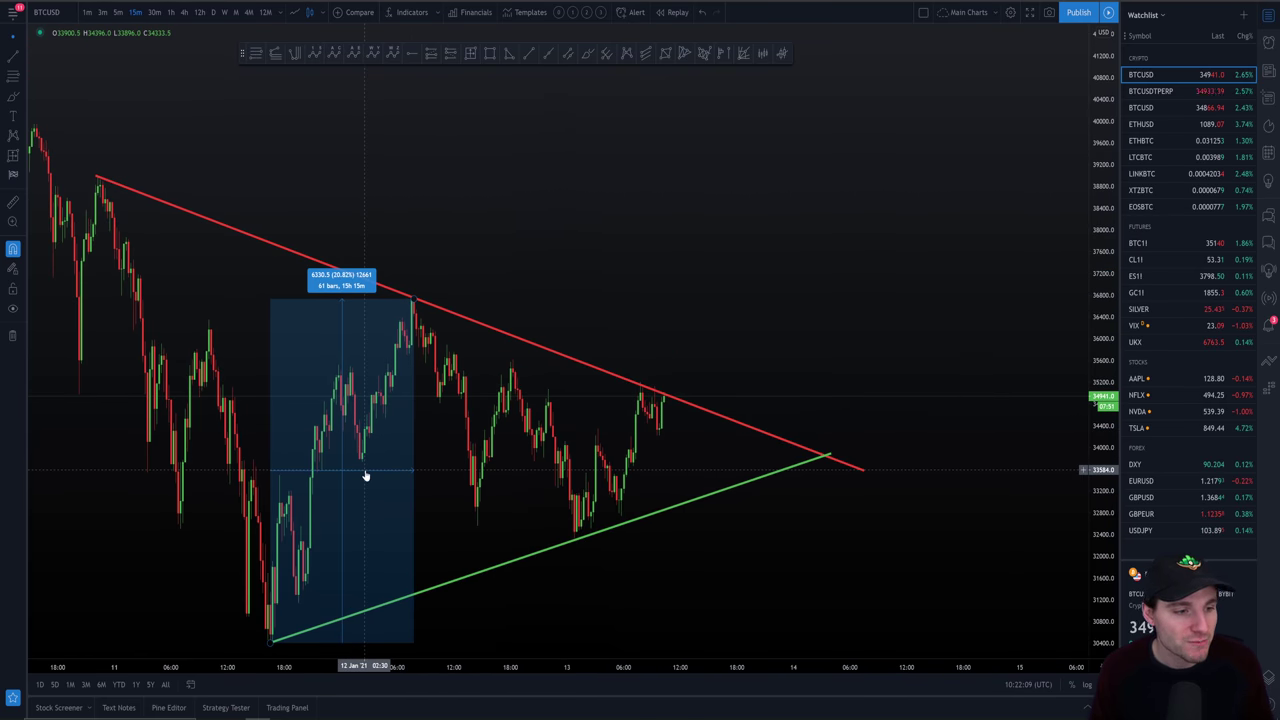
ctrl+drag(372, 472, 774, 220)
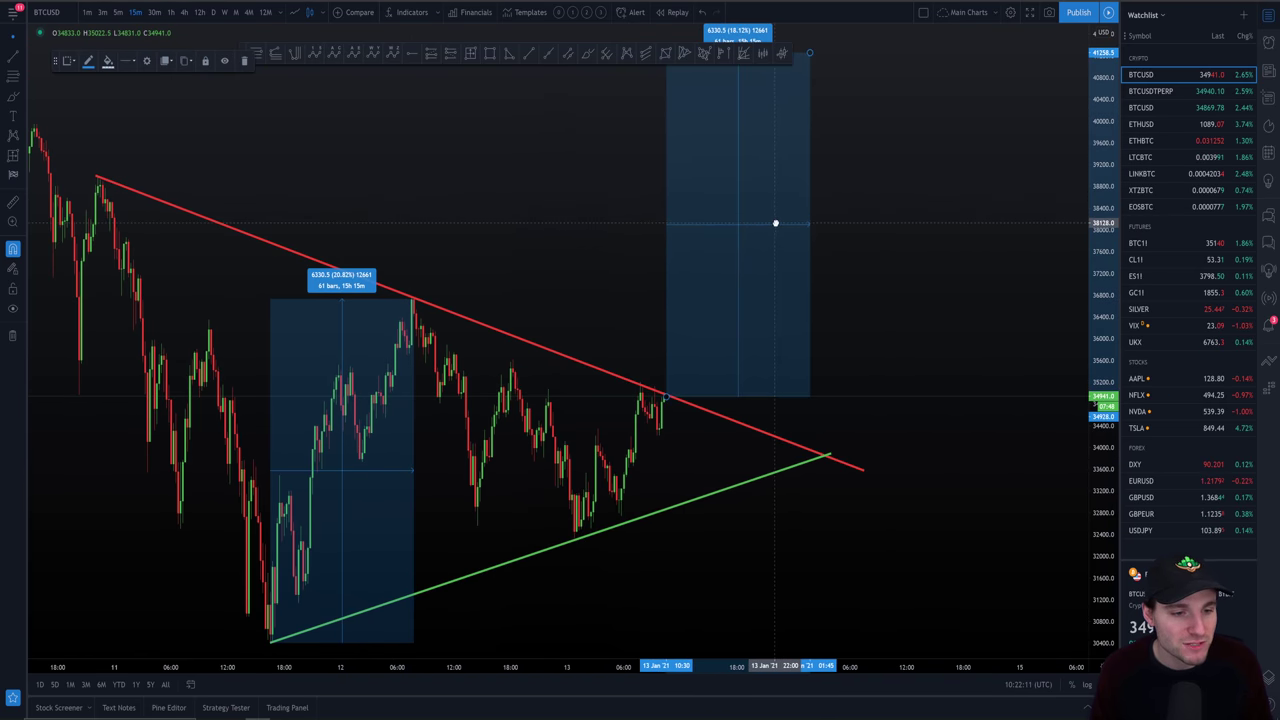
drag(1094, 208, 1092, 250)
drag(969, 284, 964, 318)
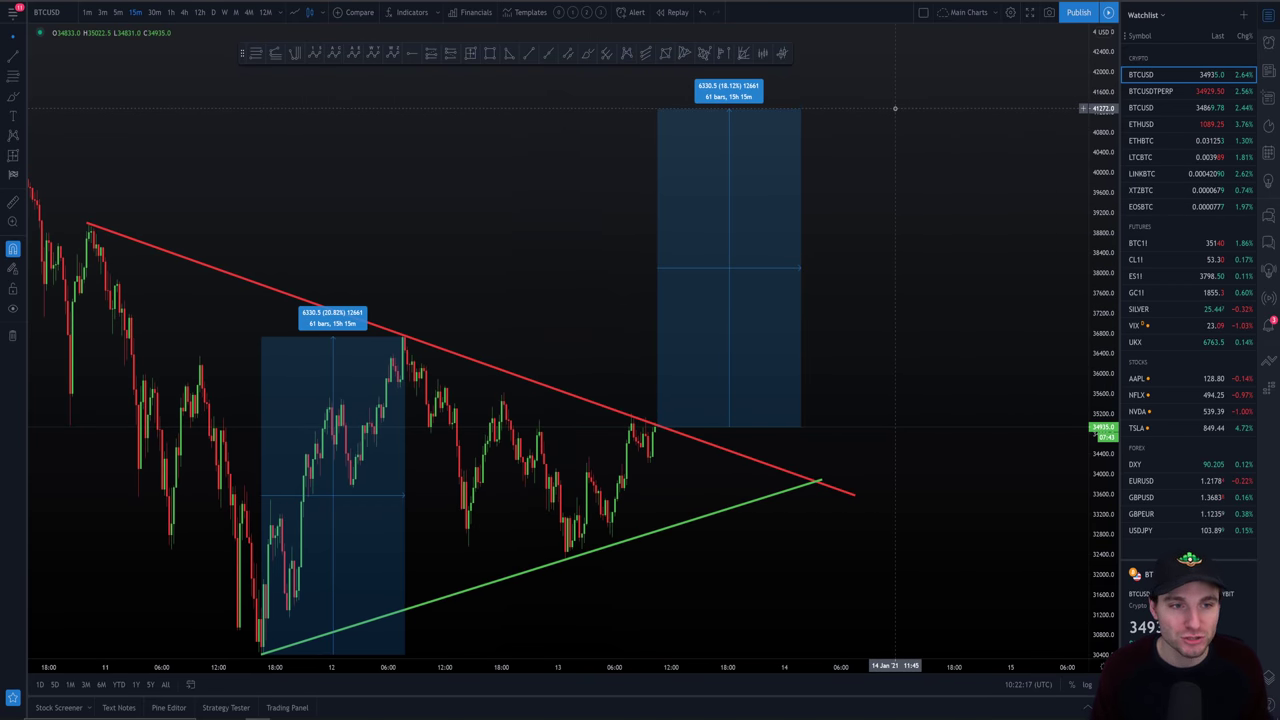
Duplicate the upside range box and place the copy below the green trend line, with its top near 33025, as a downside target.
scroll(986, 346, down, 2)
drag(1026, 376, 1022, 316)
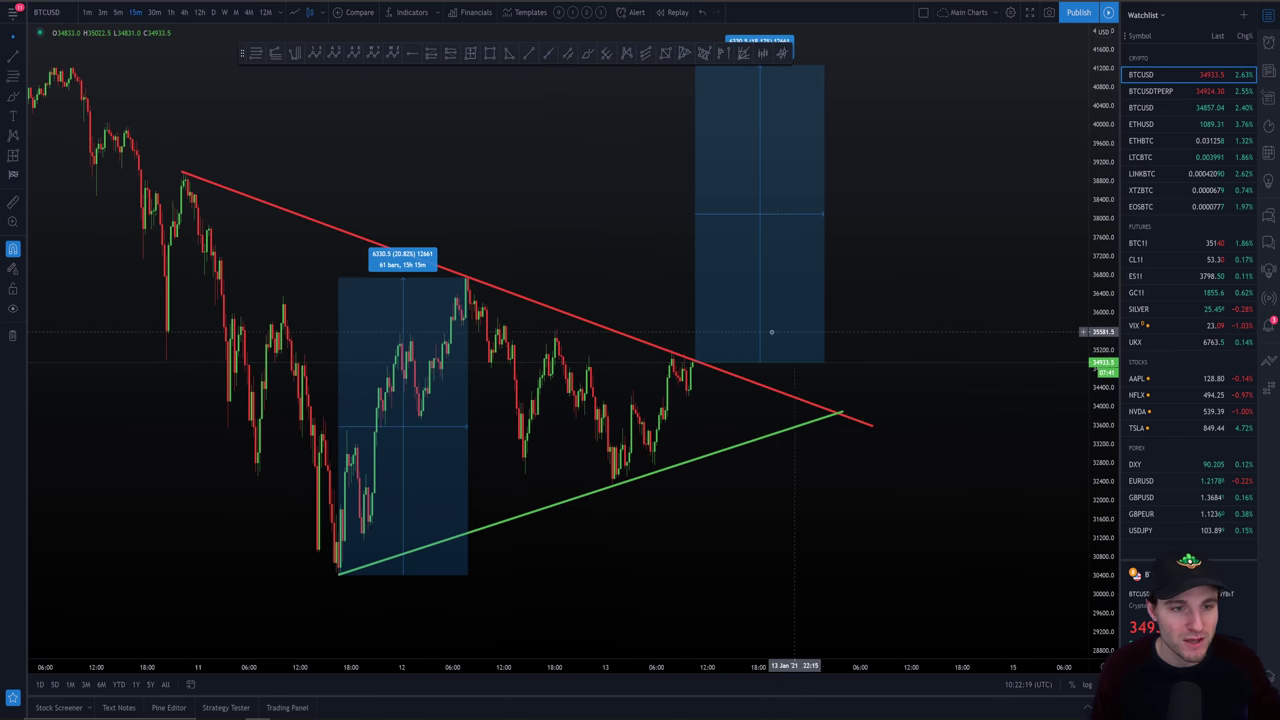
drag(1008, 230, 1095, 250)
scroll(1063, 343, down, 2)
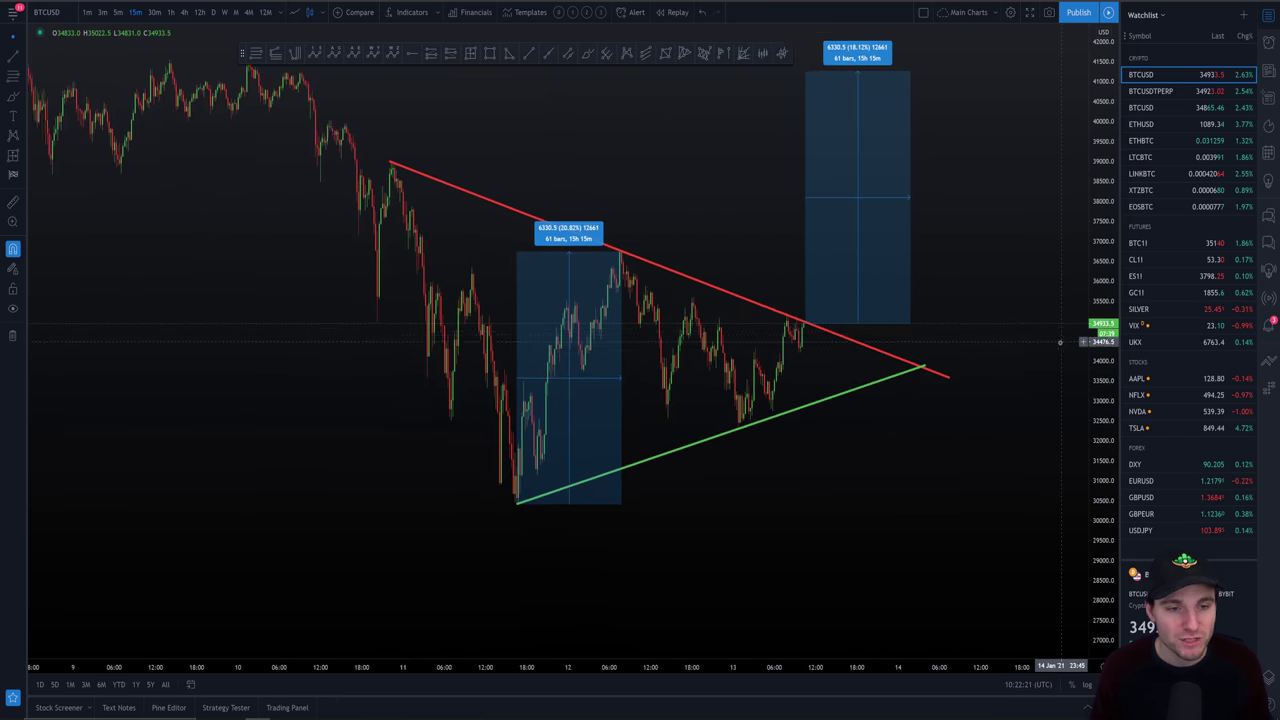
drag(1049, 334, 1003, 320)
drag(979, 277, 943, 266)
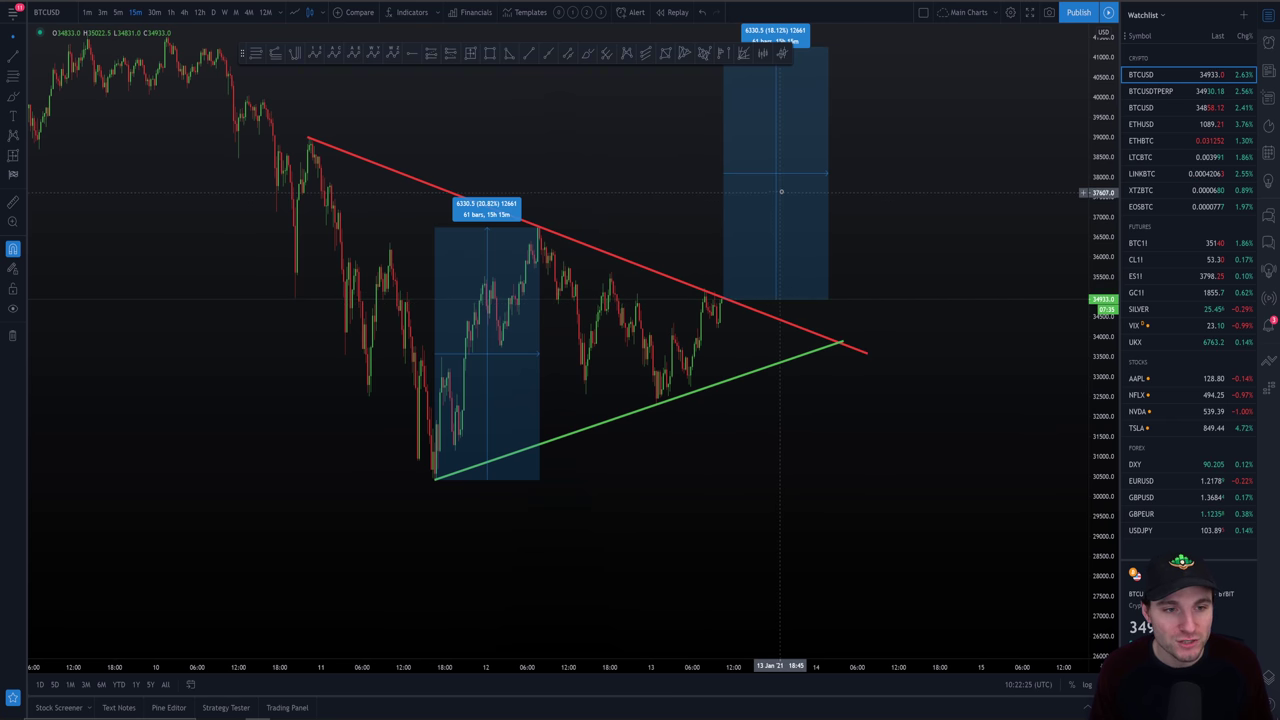
drag(777, 176, 786, 507)
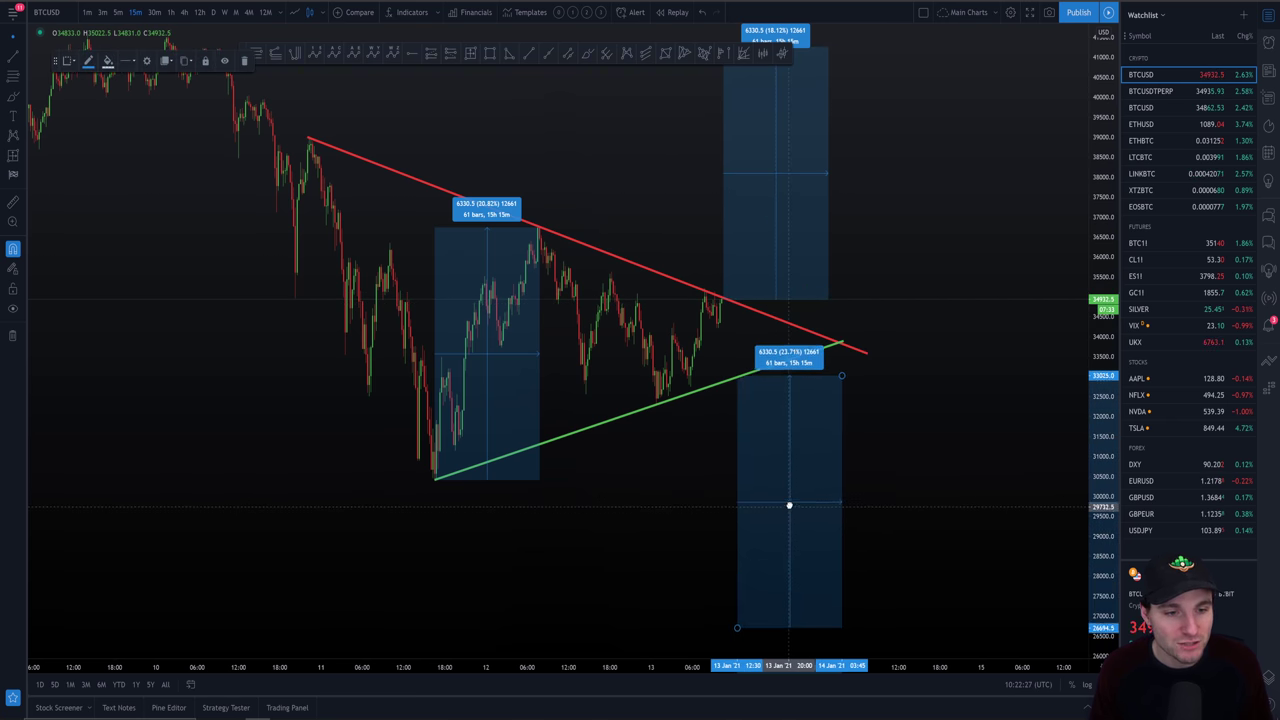
drag(1000, 532, 1011, 492)
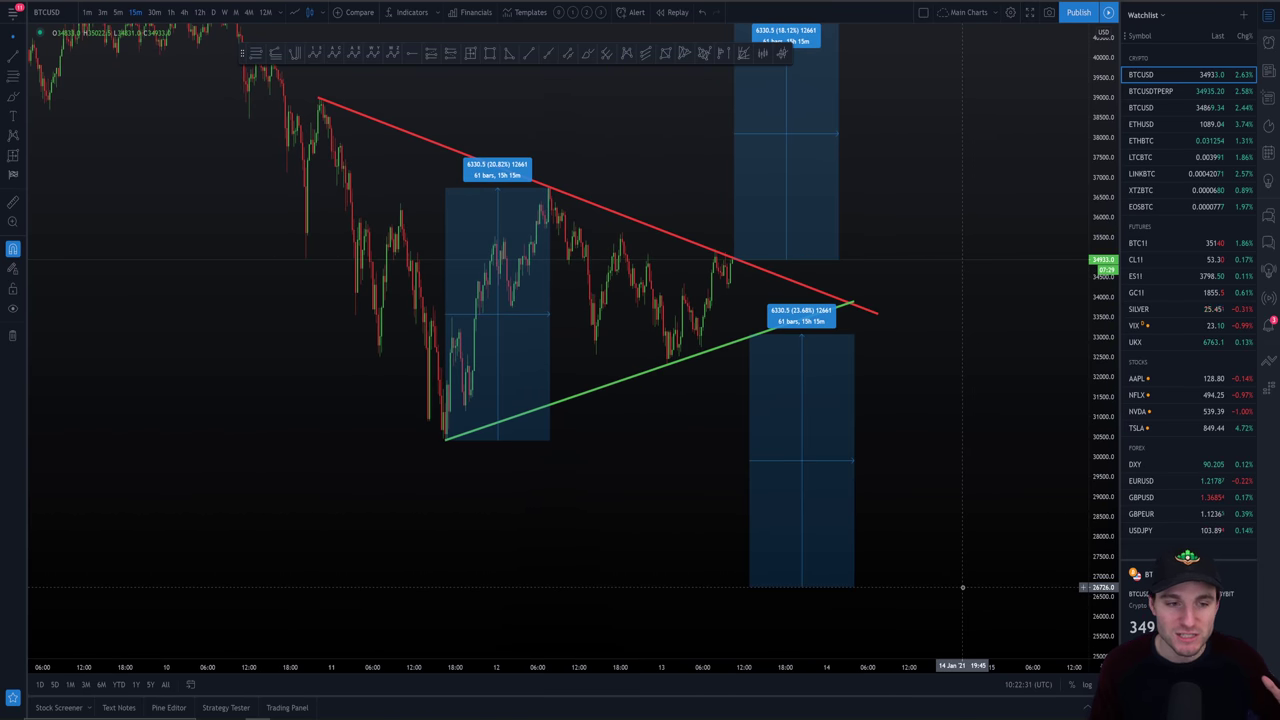
Delete the upside target box above the red trend line and the downside target box below the green trend line.
drag(1110, 354, 1016, 465)
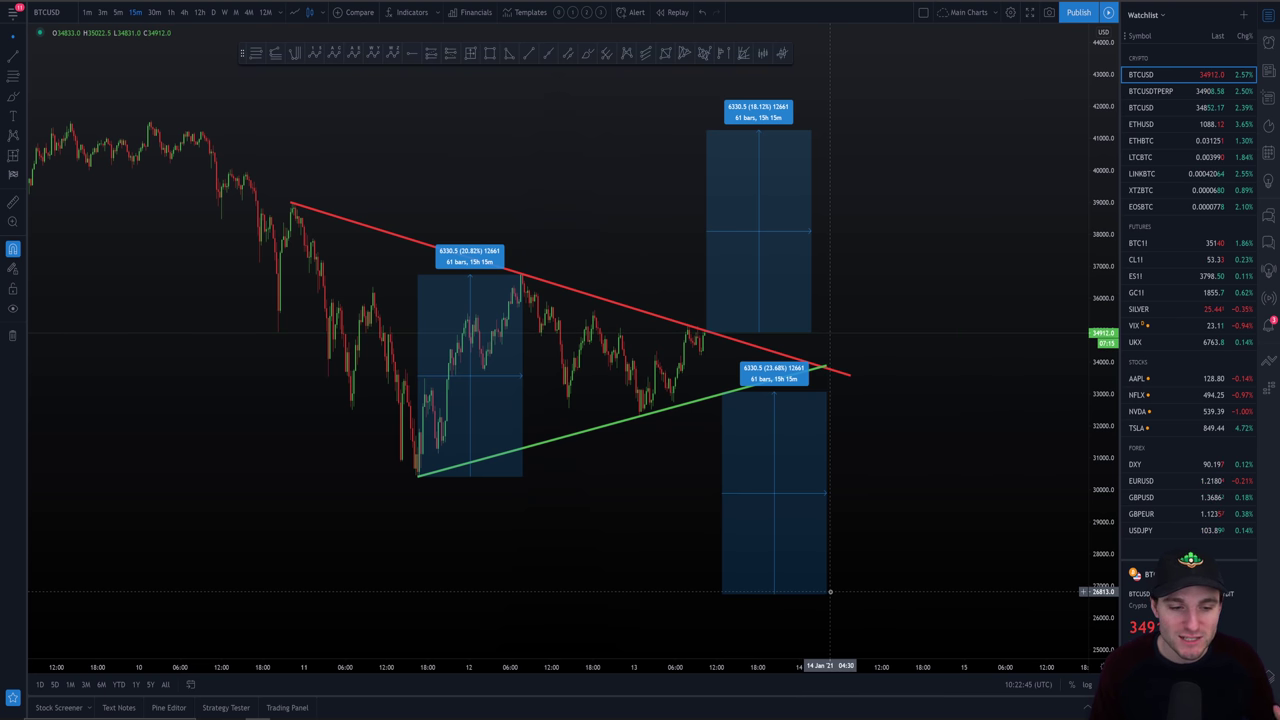
click(764, 495)
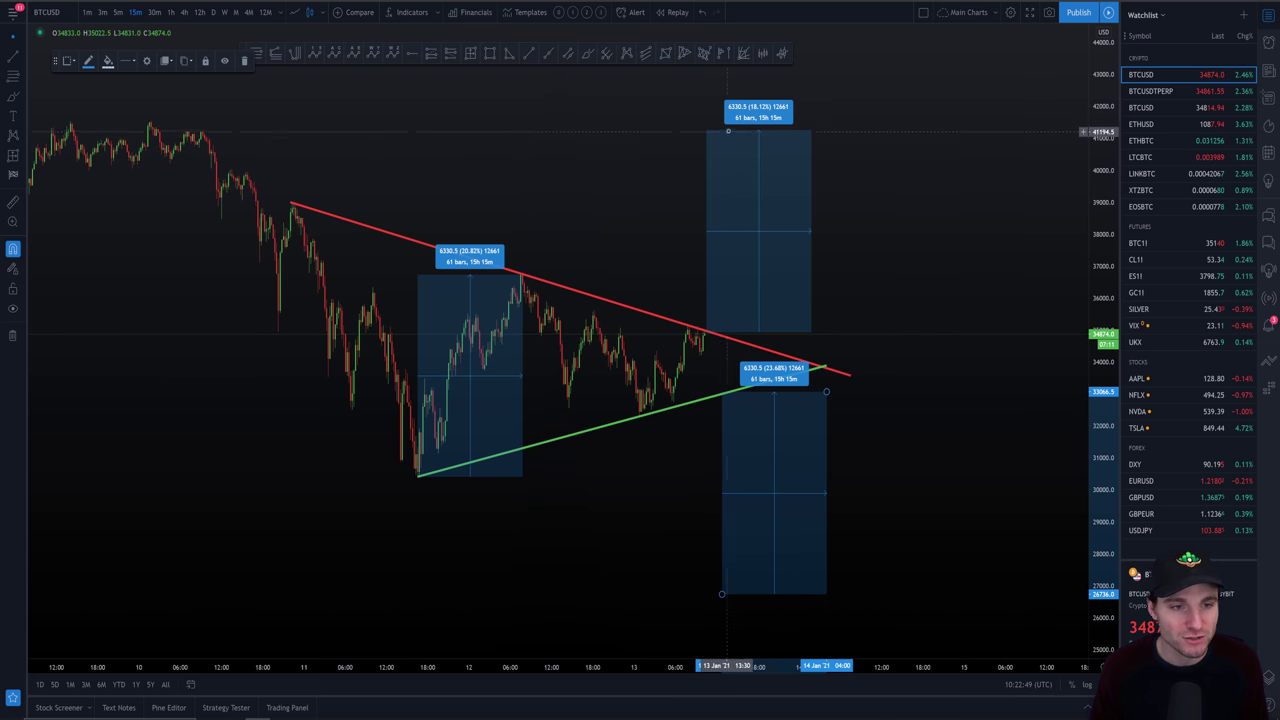
click(728, 131)
key(Delete)
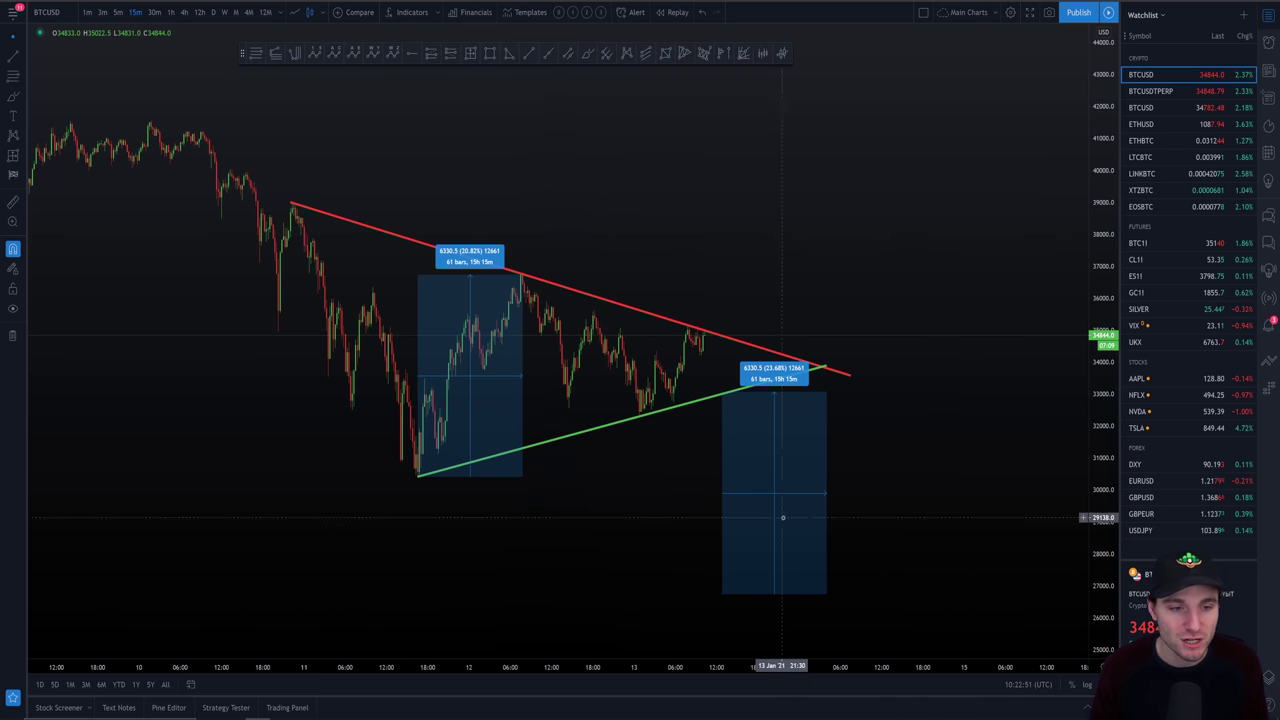
click(777, 506)
key(Delete)
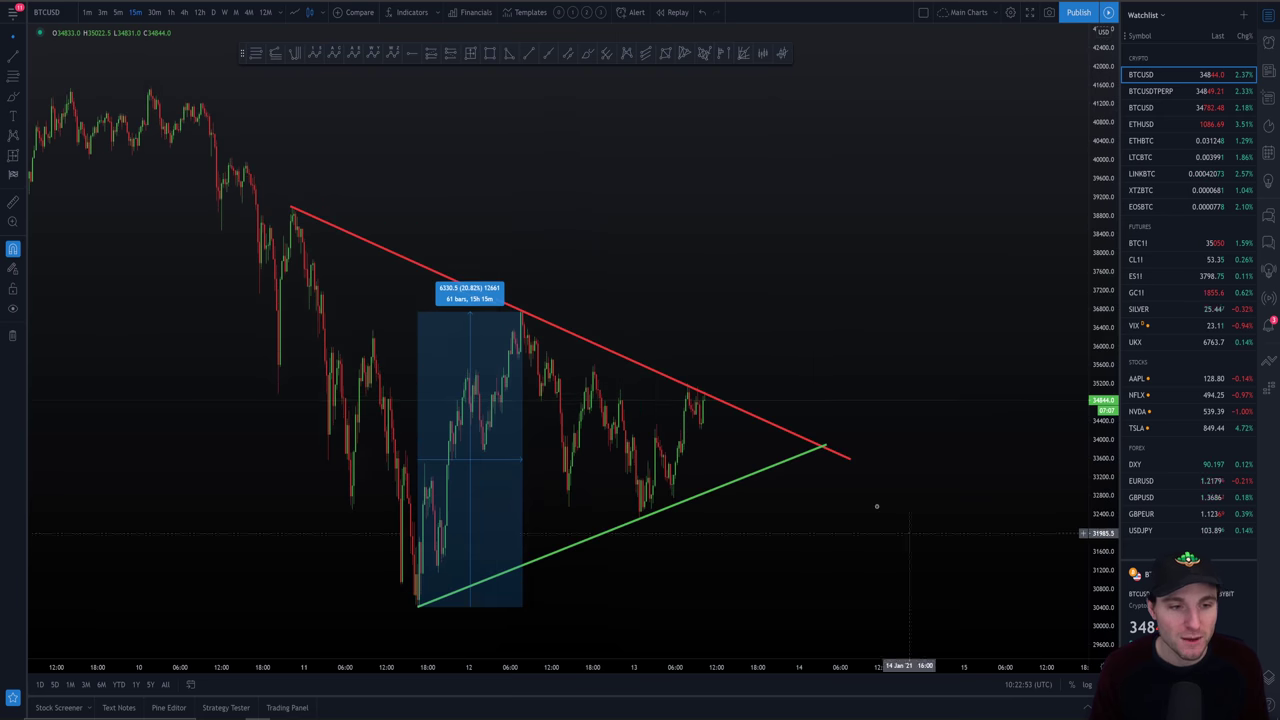
Inspect the latest candles at the red trend line on the 1-minute chart and return to the 15-minute chart.
scroll(868, 532, up, 2)
drag(786, 531, 854, 531)
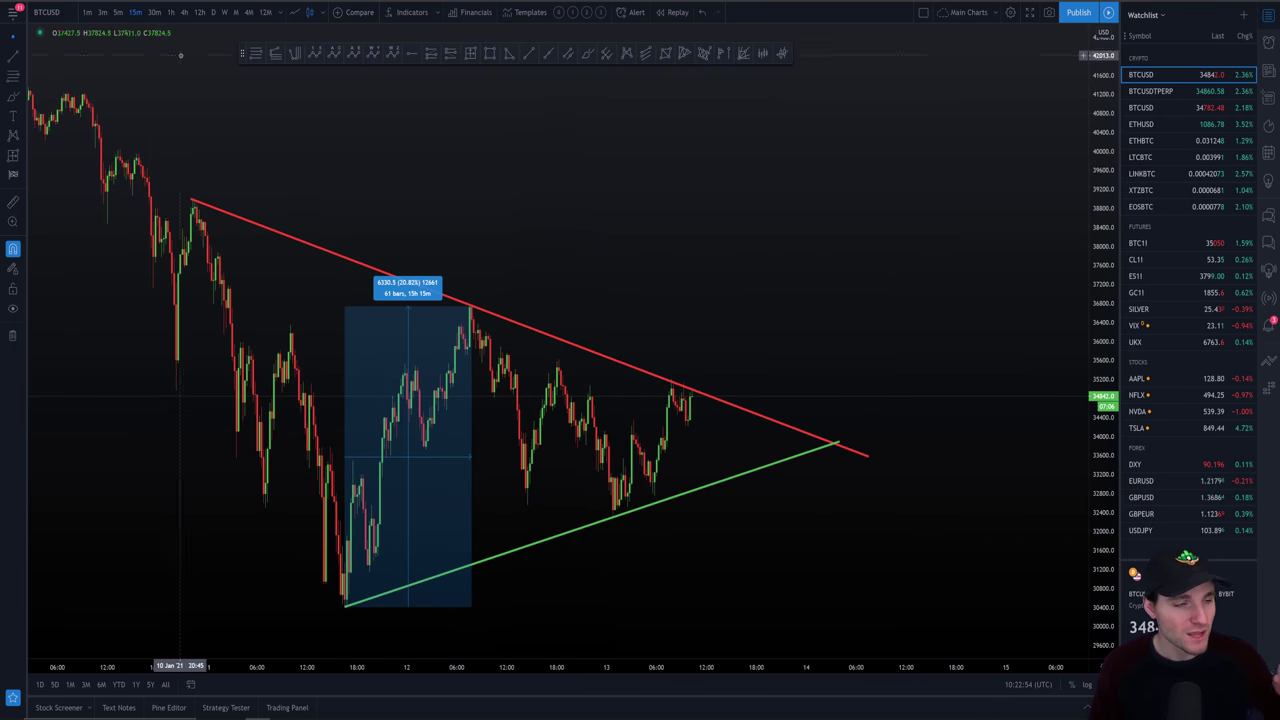
click(87, 12)
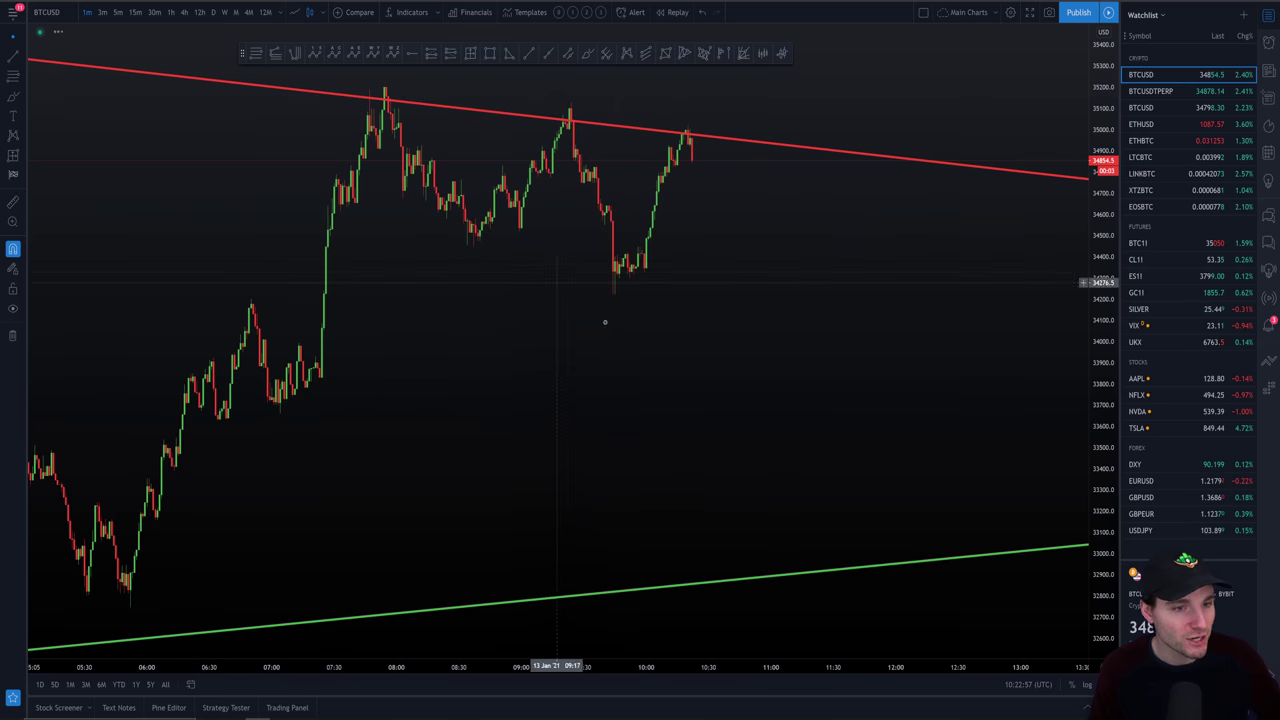
scroll(604, 321, up, 5)
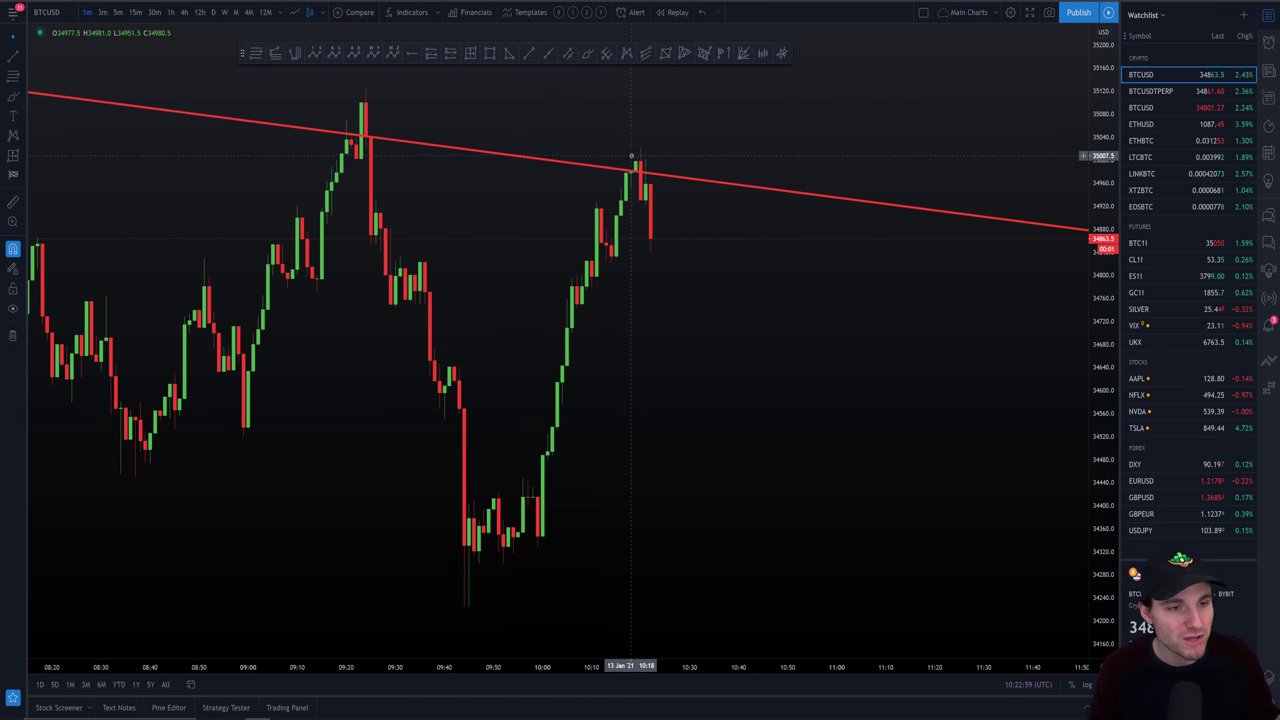
scroll(640, 177, down, 3)
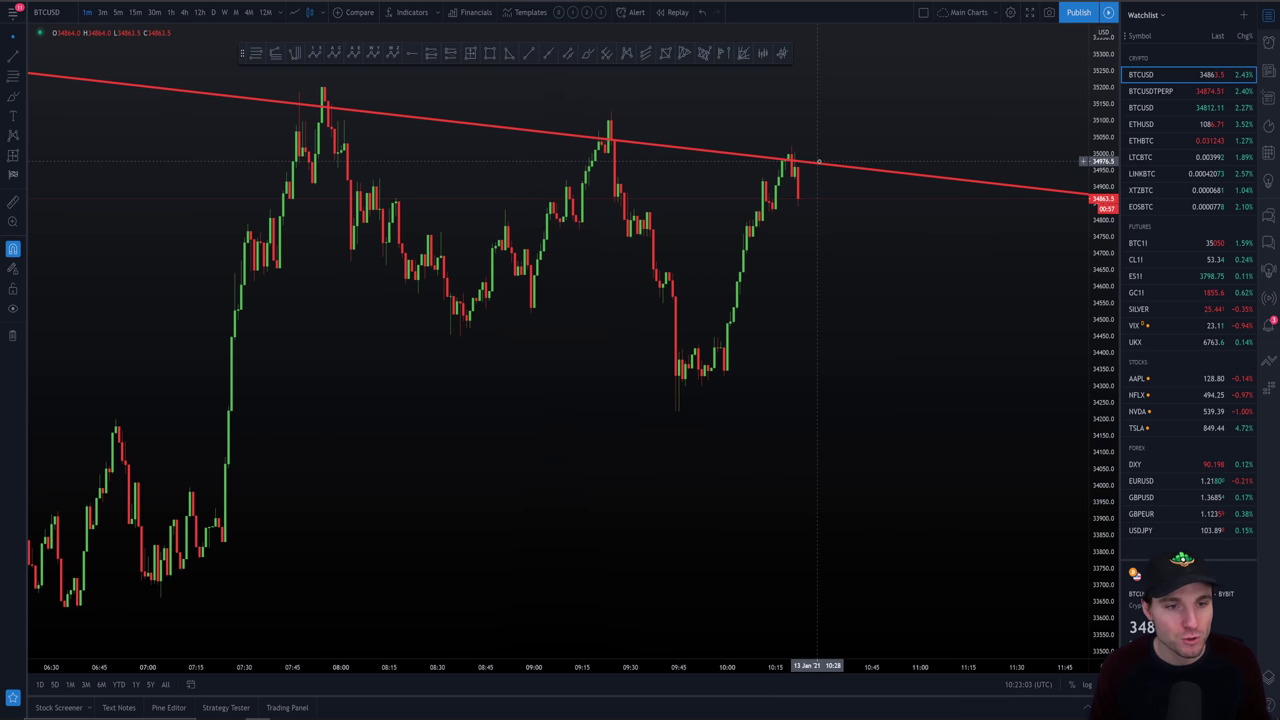
click(135, 12)
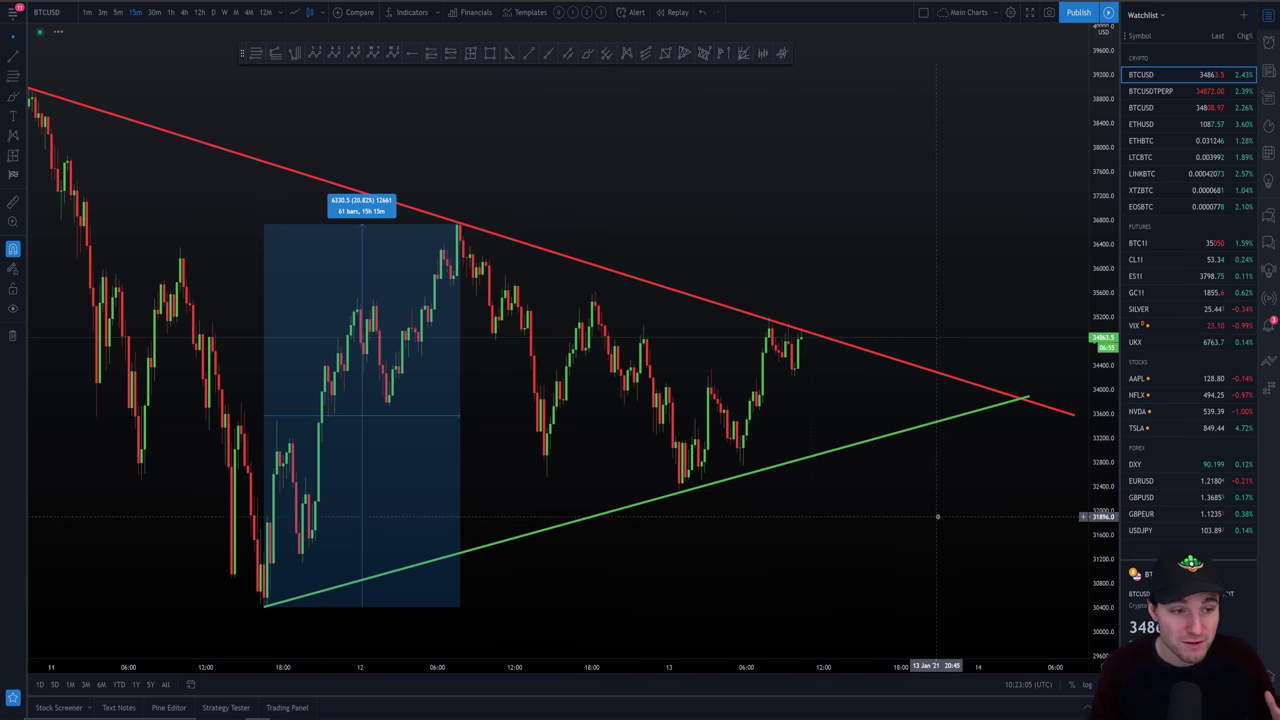
Delete the remaining date and price range box inside the triangle.
scroll(930, 515, down, 2)
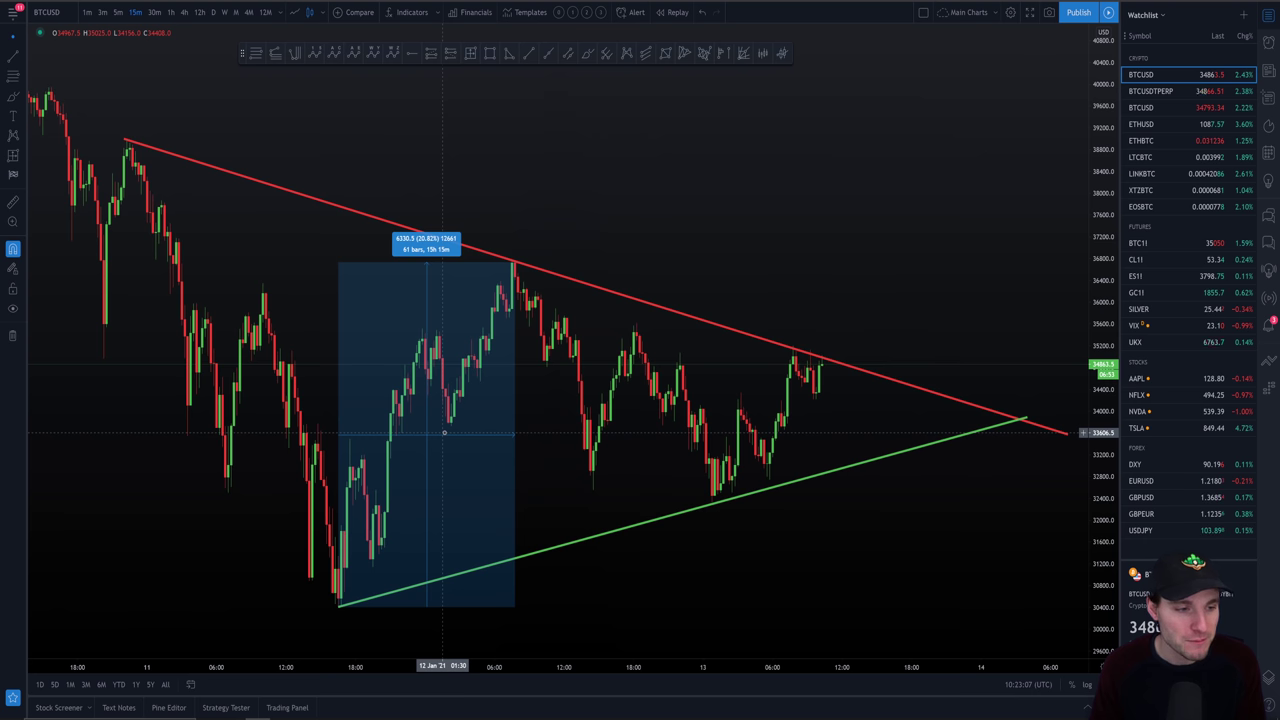
click(449, 443)
key(Delete)
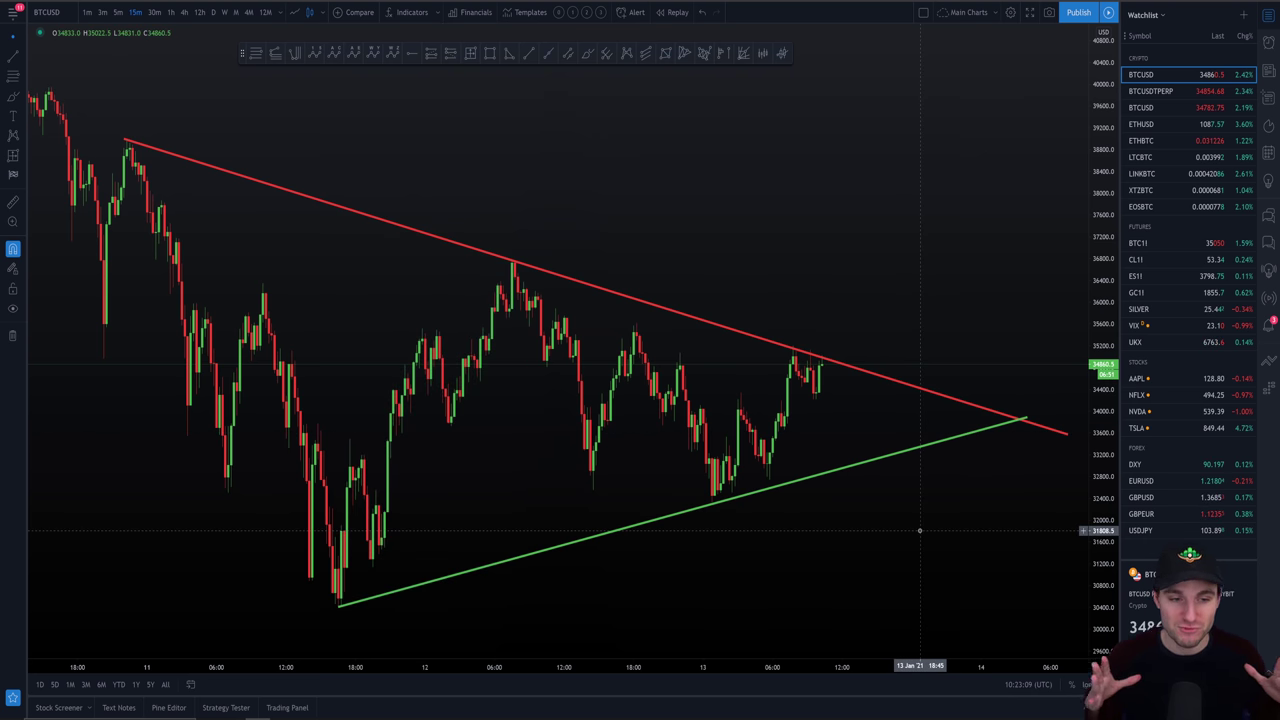
Switch to the YouTube video to view its Bitcoin triangle projection, and return to the TradingView chart.
scroll(917, 529, up, 1)
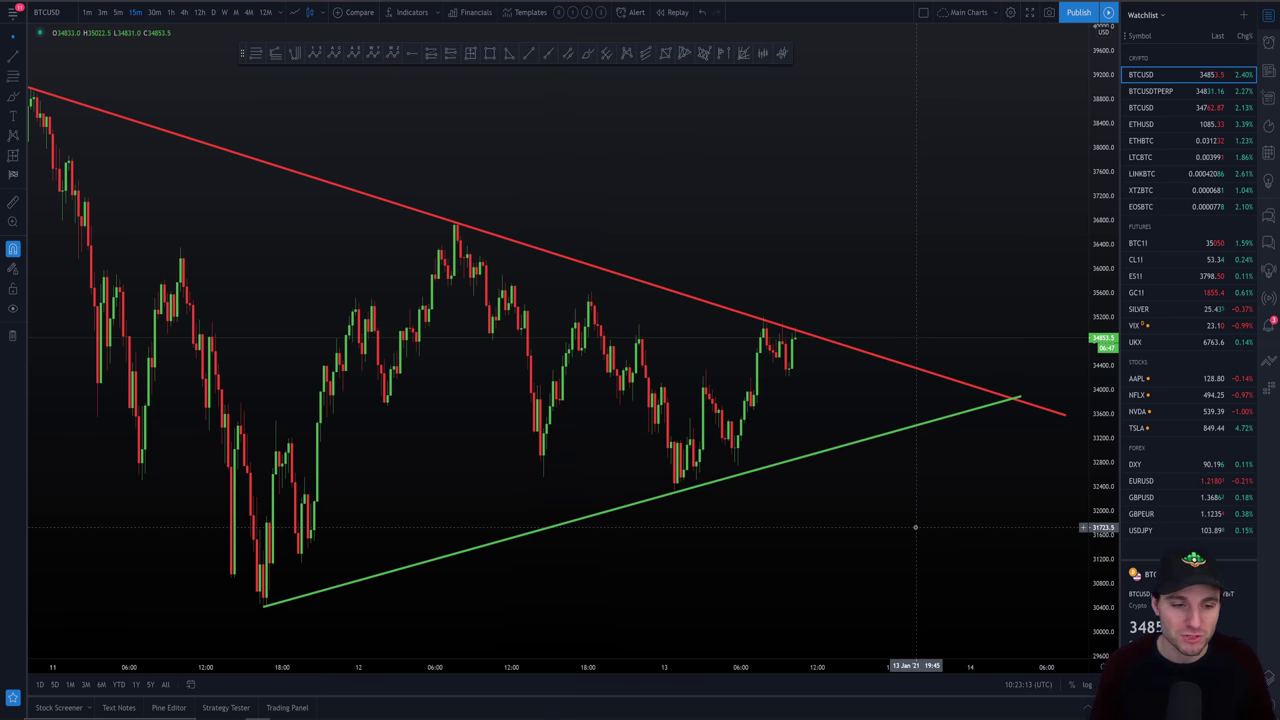
scroll(900, 524, up, 2)
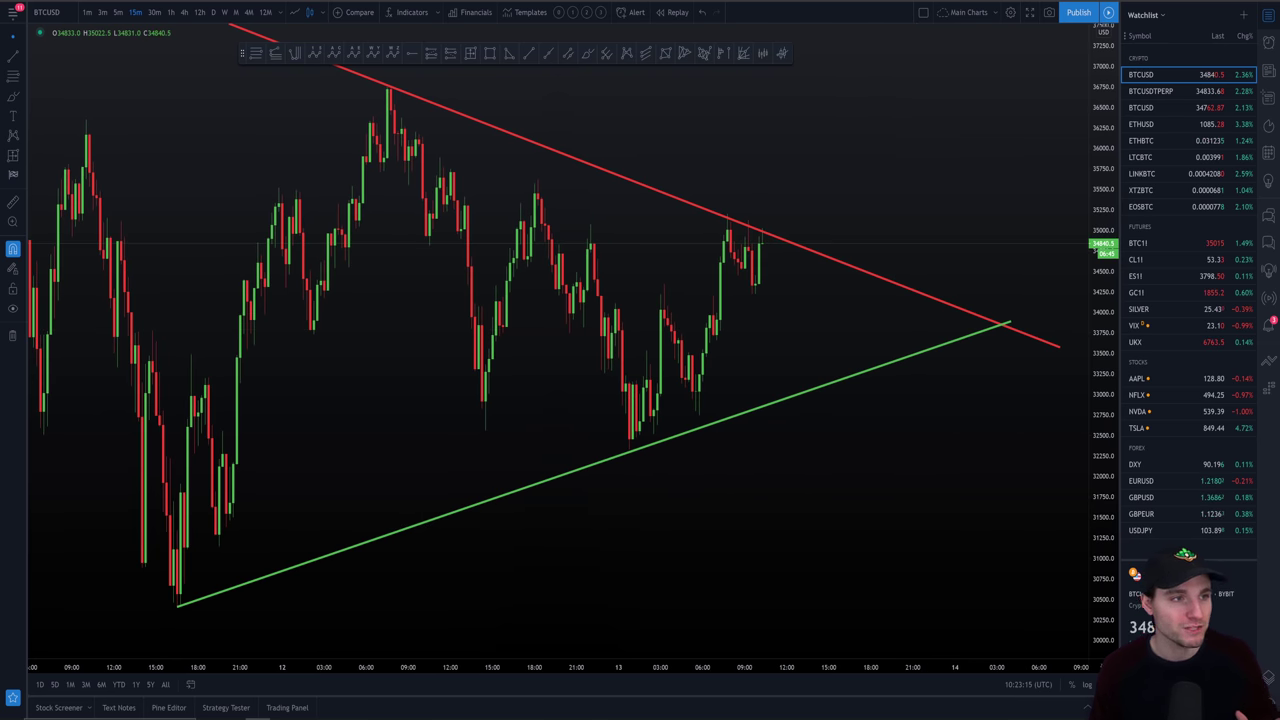
key(ctrl+Tab)
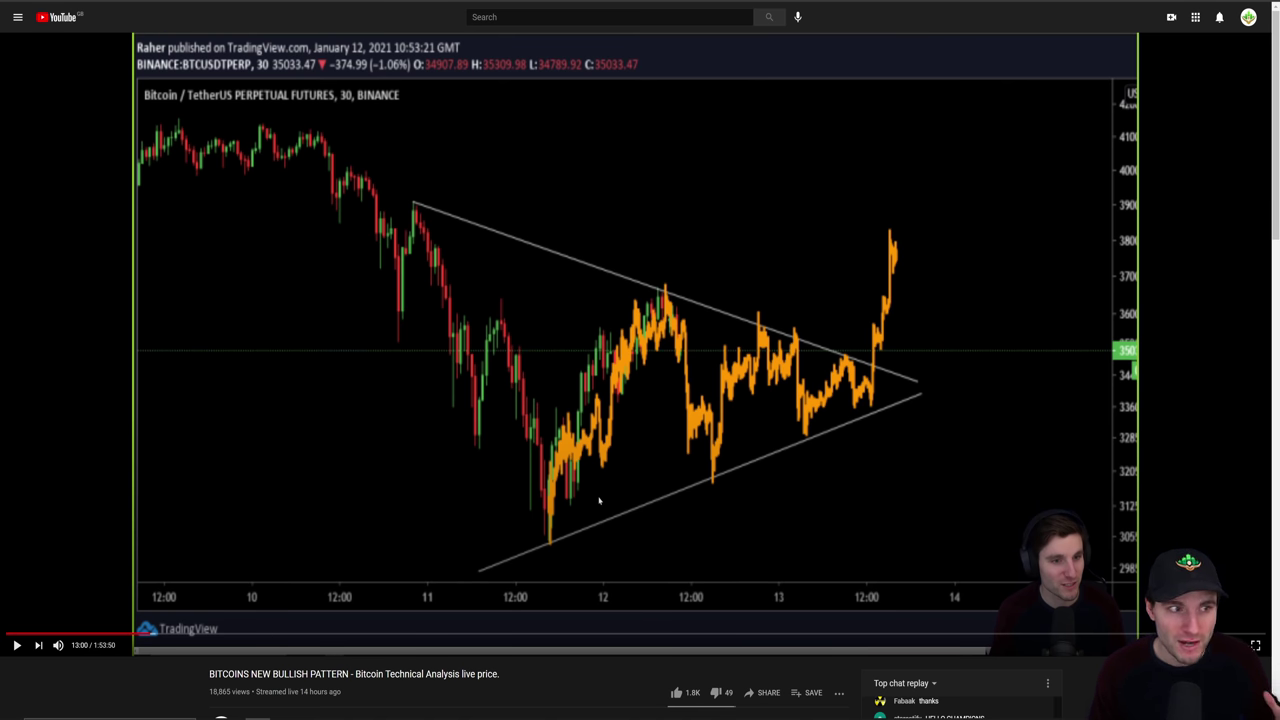
key(alt+Tab)
scroll(863, 449, down, 3)
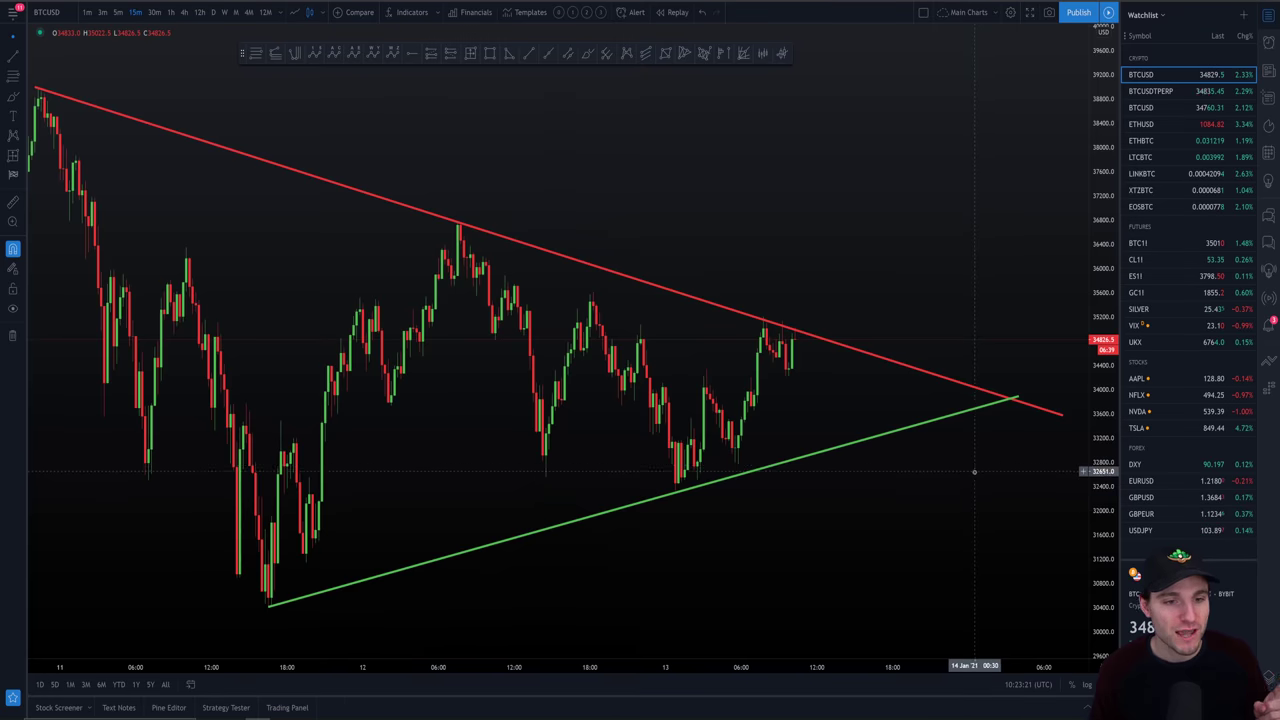
Draw a Fibonacci retracement from the 11 Jan 16:30 low at 30404 to the height of the 12 Jan high, about 36746.5, extended across 13 Jan.
click(254, 56)
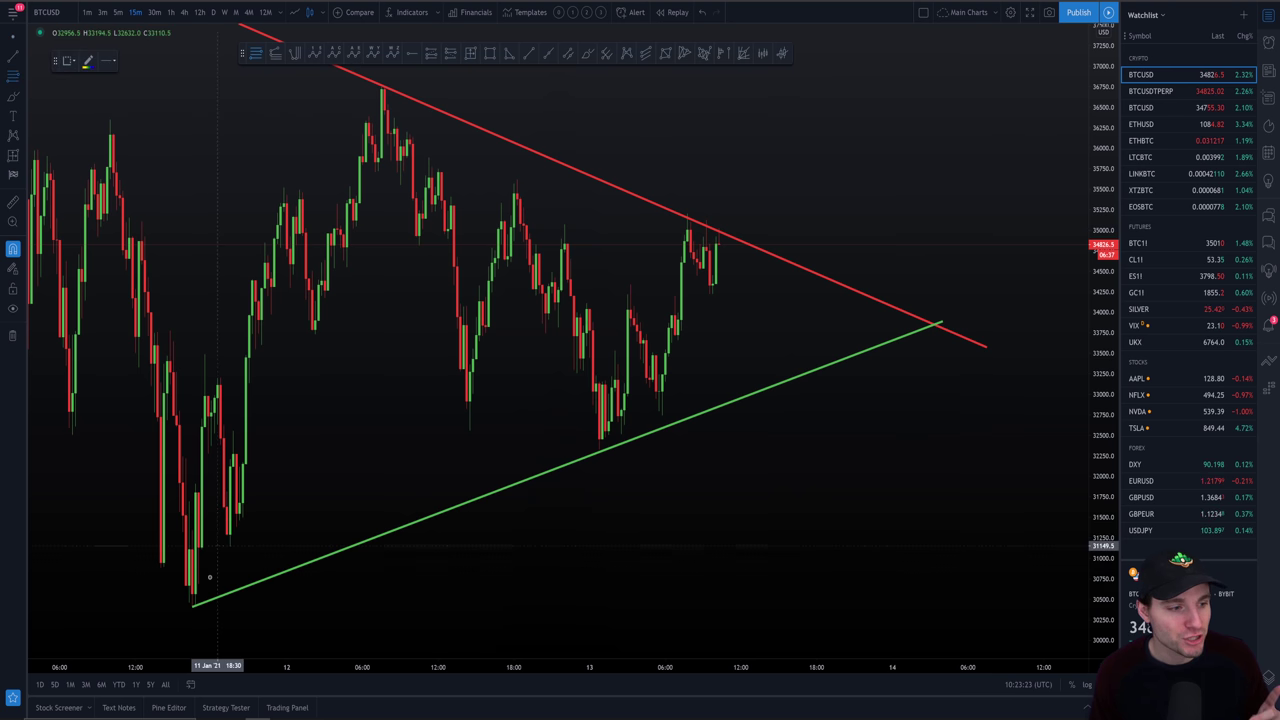
click(194, 609)
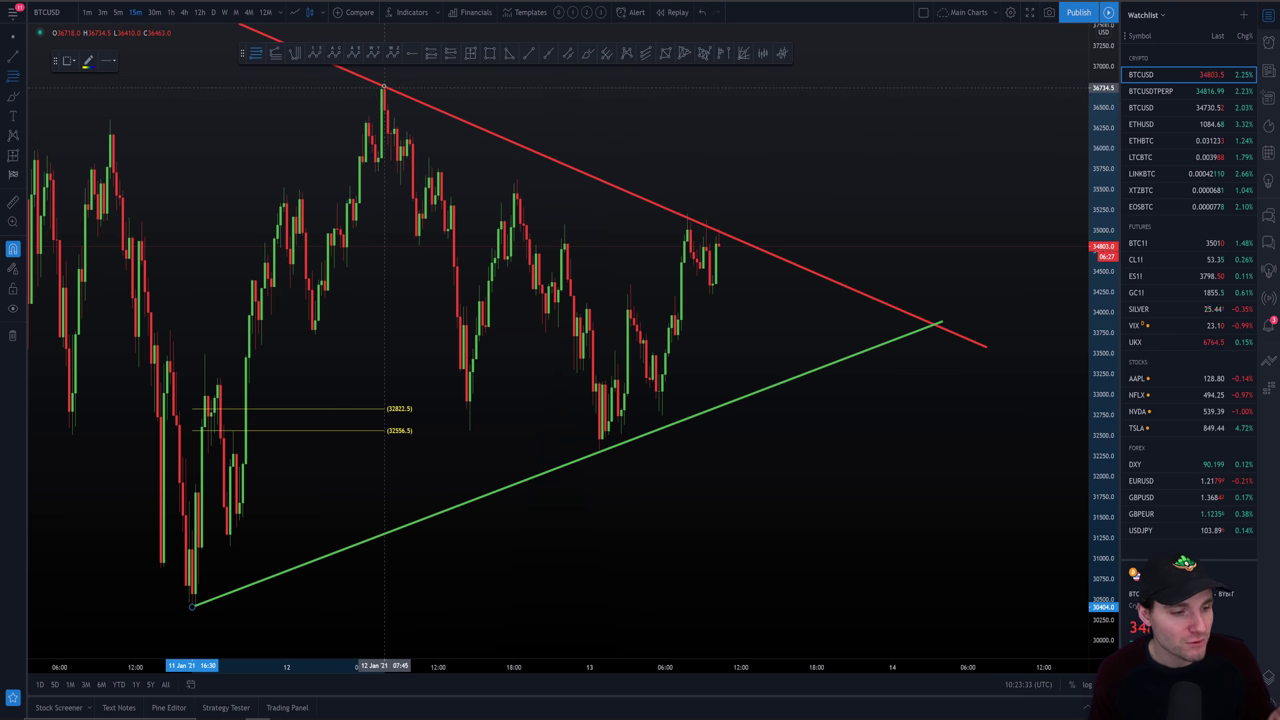
drag(383, 88, 843, 87)
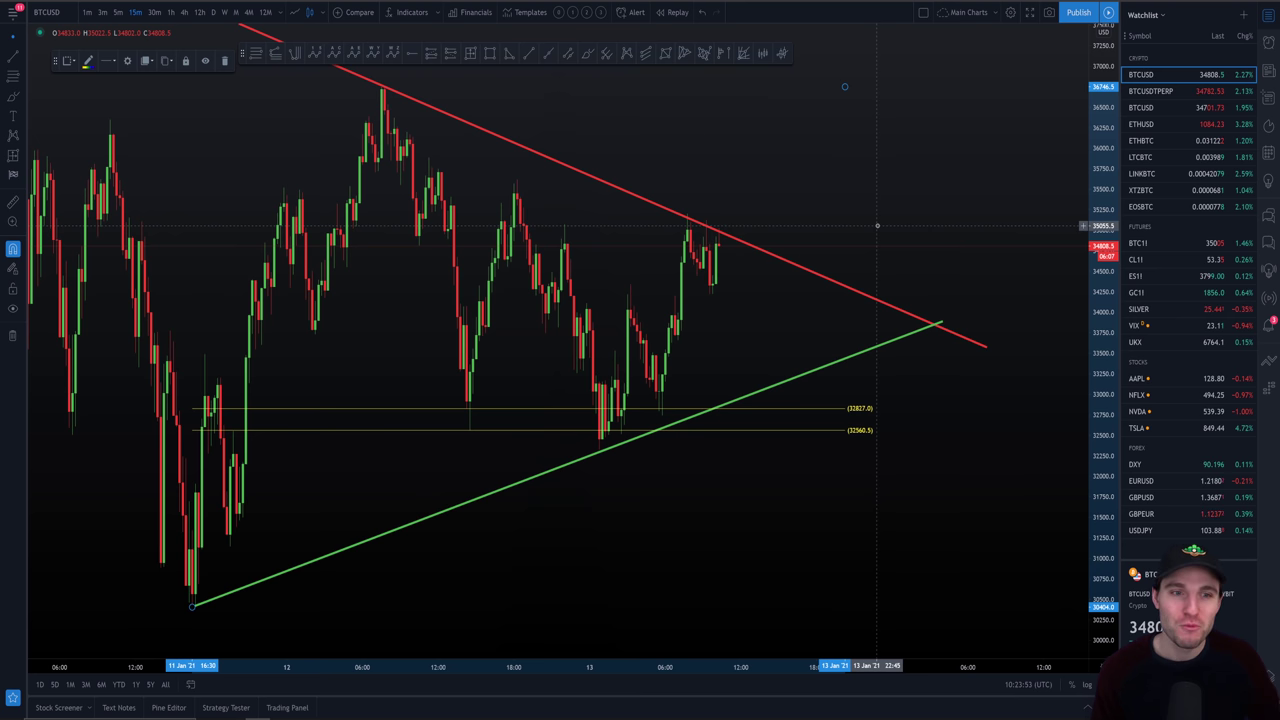
Draw a second Fibonacci retracement from the 12 Jan 07:30 high at 36718 down to about 32324, extended to 13 Jan 20:30.
scroll(877, 225, down, 4)
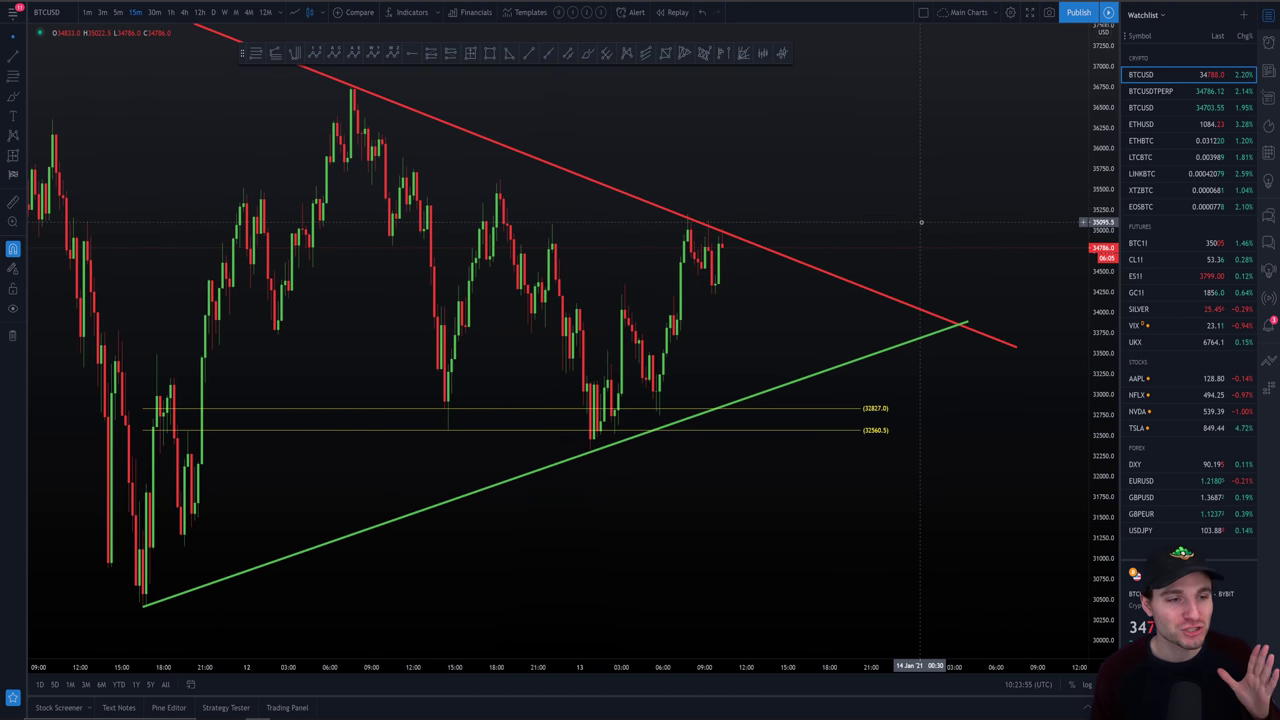
drag(921, 222, 896, 218)
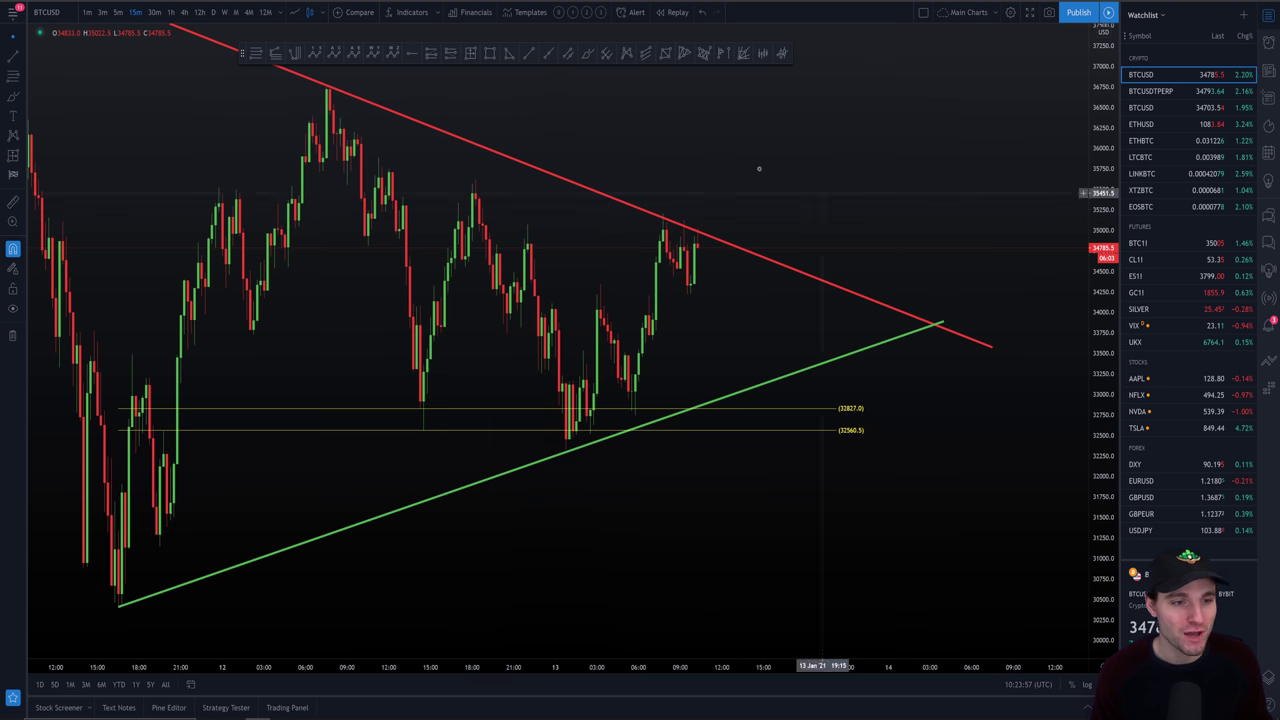
click(255, 54)
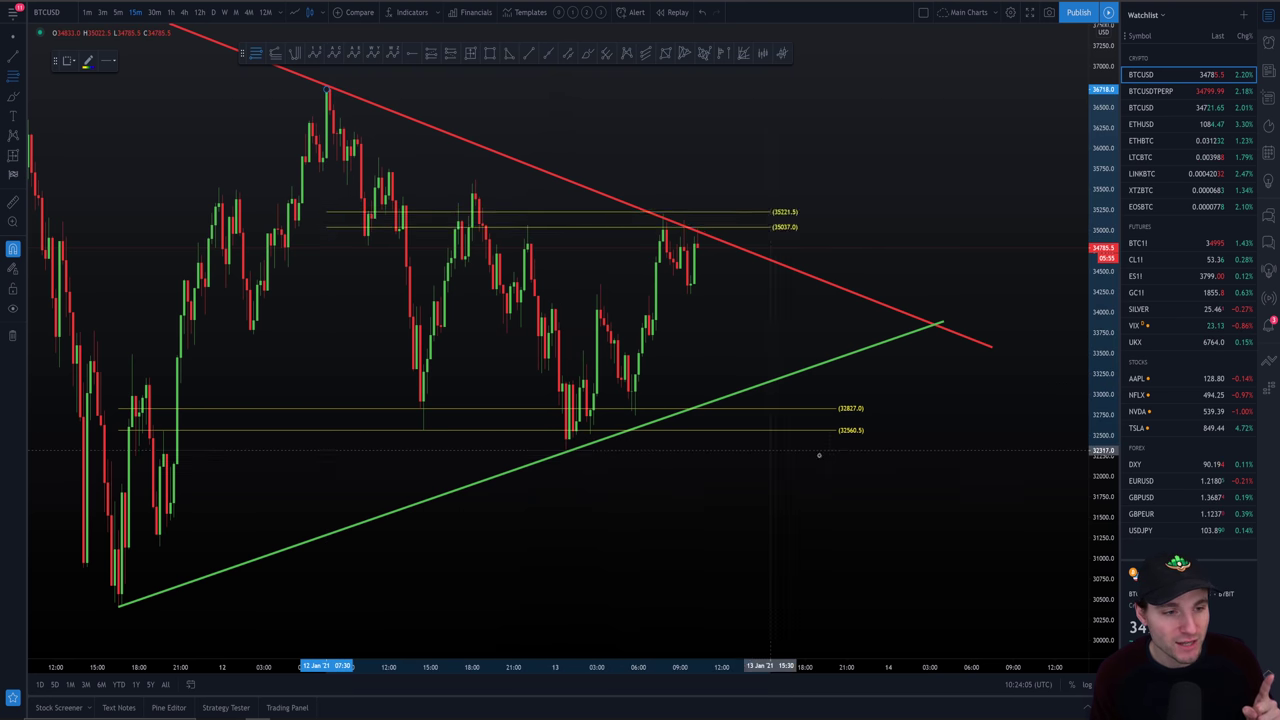
drag(870, 446, 840, 449)
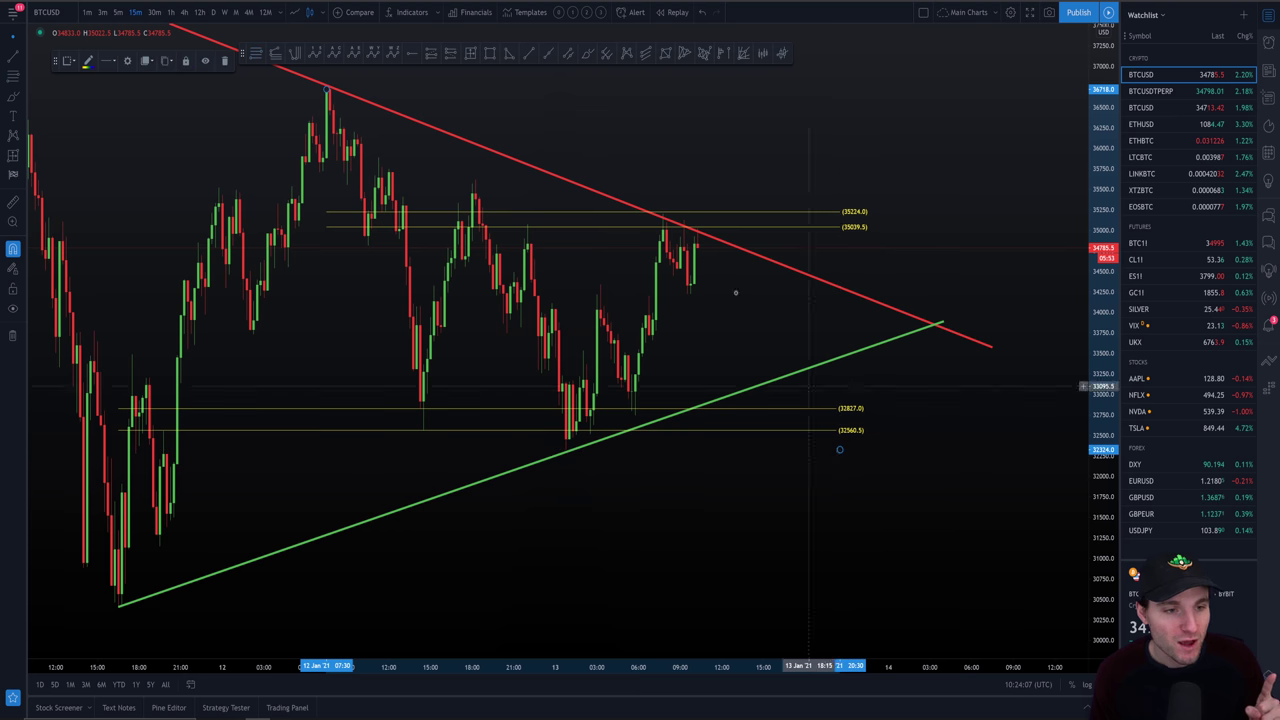
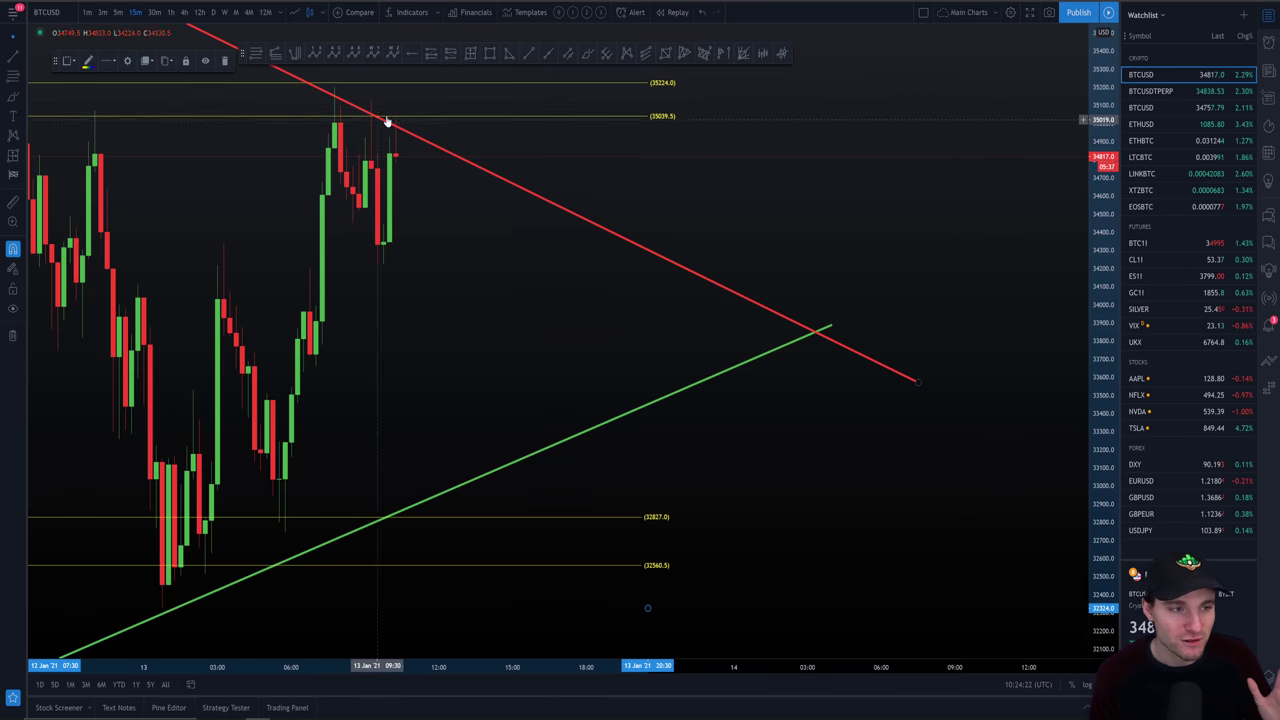
Examine the latest candles against the red trend line and the two yellow Fibonacci zones within the triangle.
scroll(851, 343, down, 5)
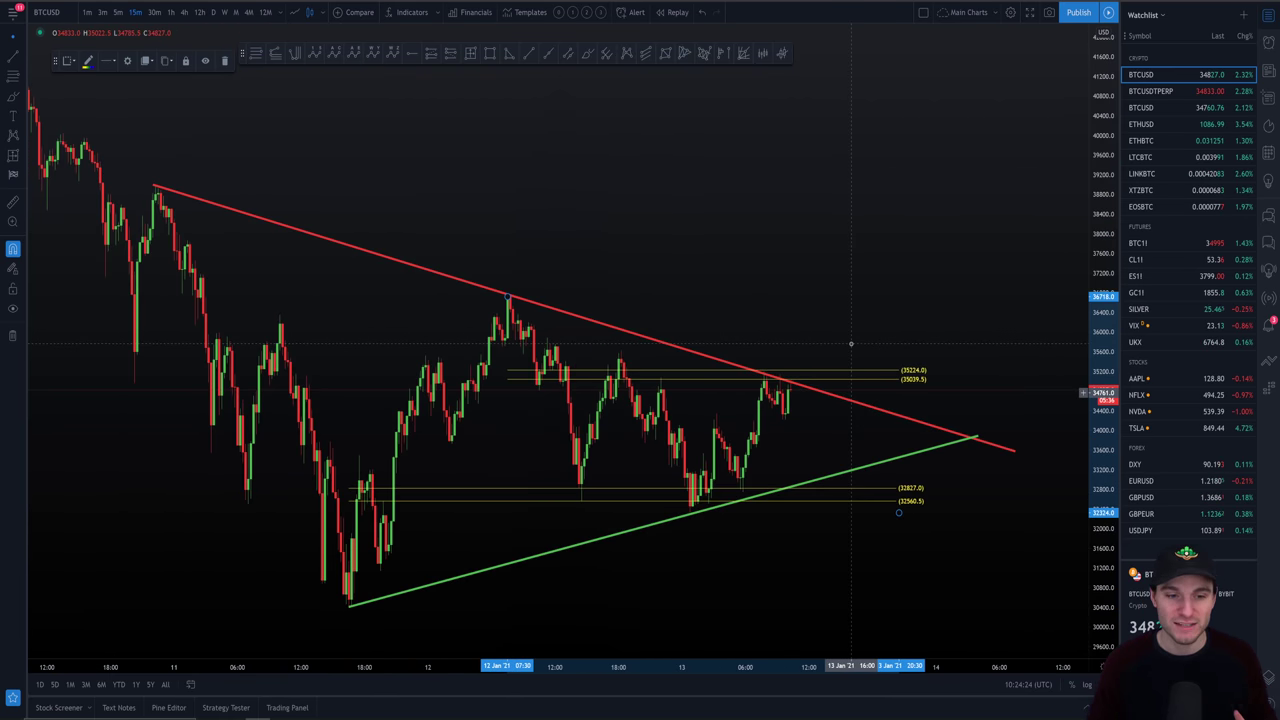
scroll(851, 343, up, 3)
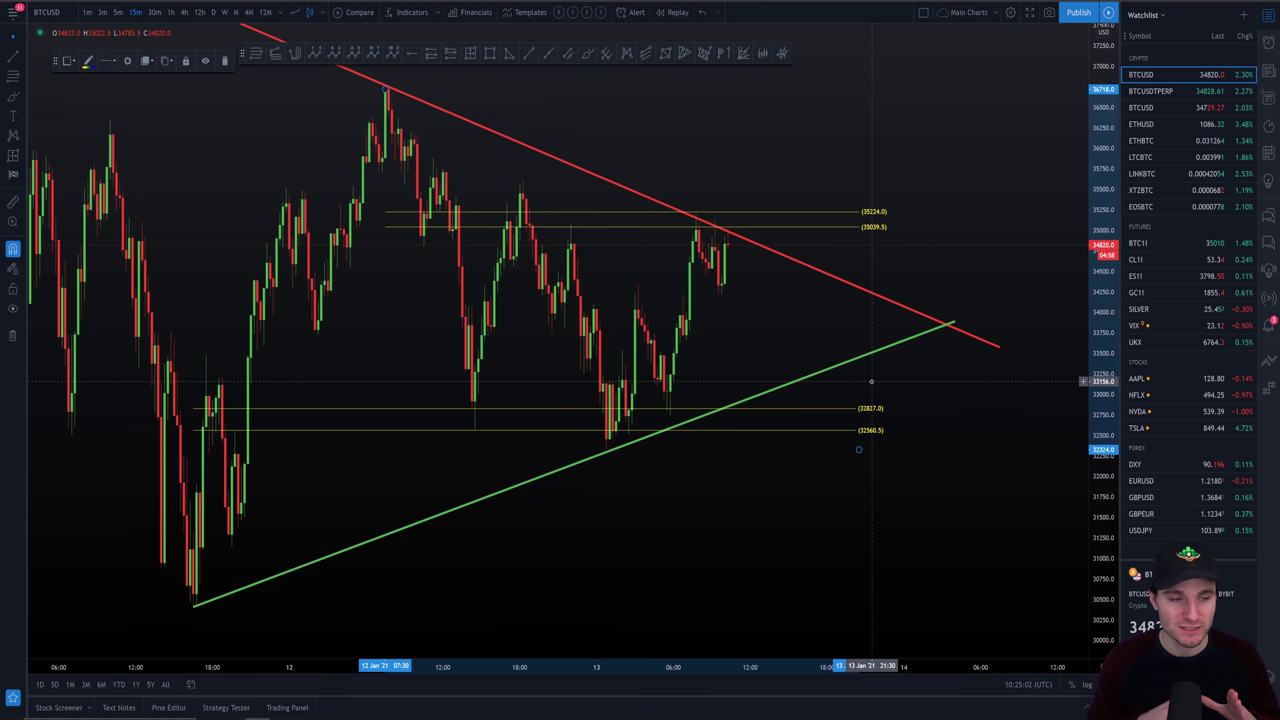
scroll(871, 381, down, 5)
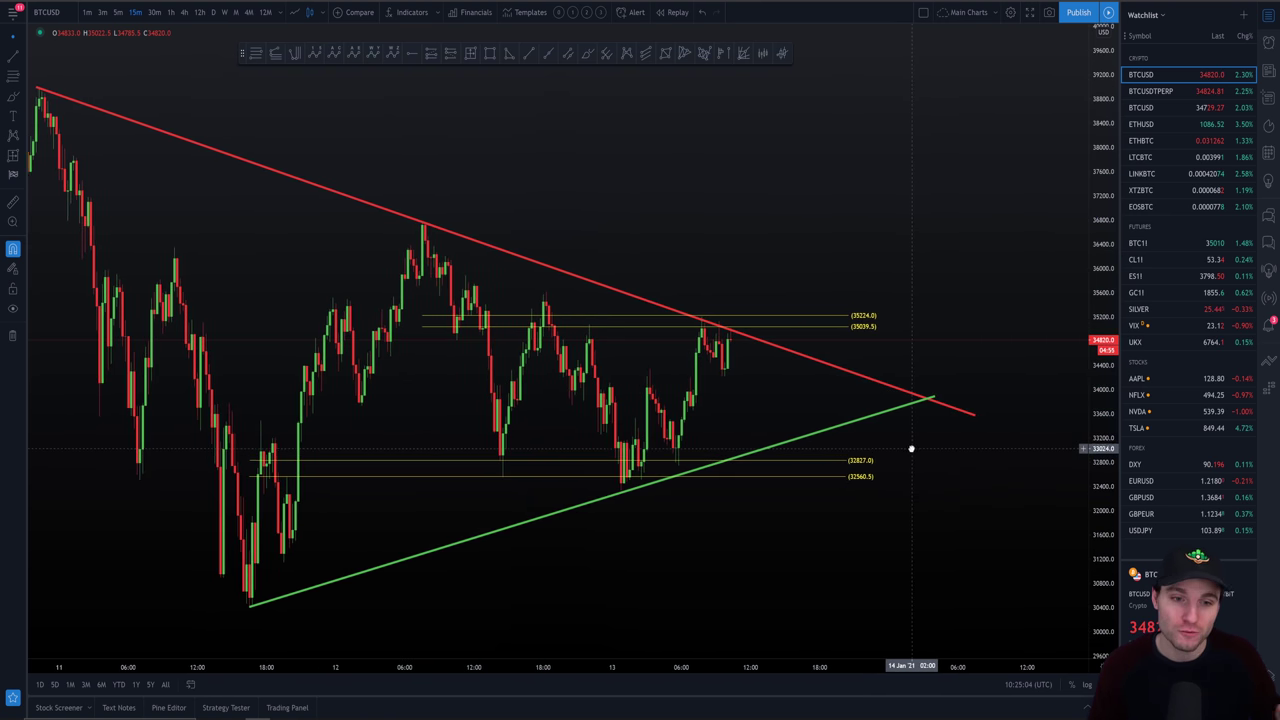
drag(862, 429, 845, 425)
drag(1106, 277, 1106, 290)
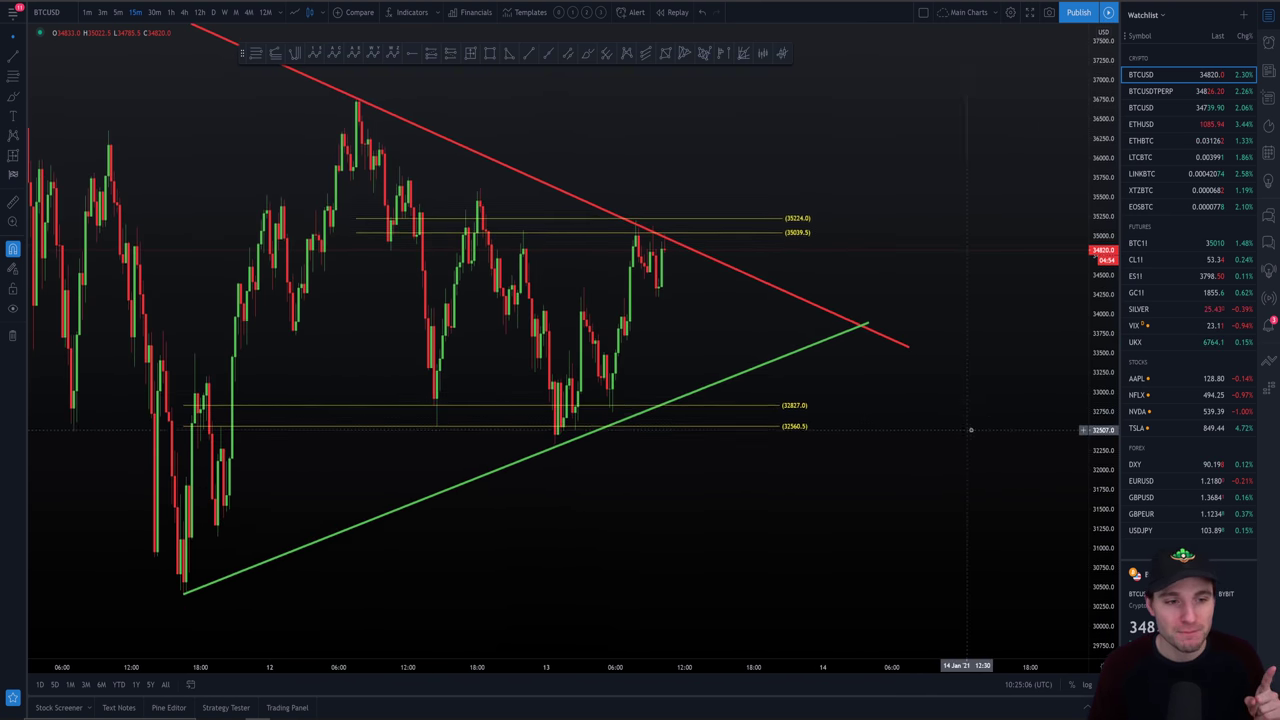
drag(969, 431, 1042, 435)
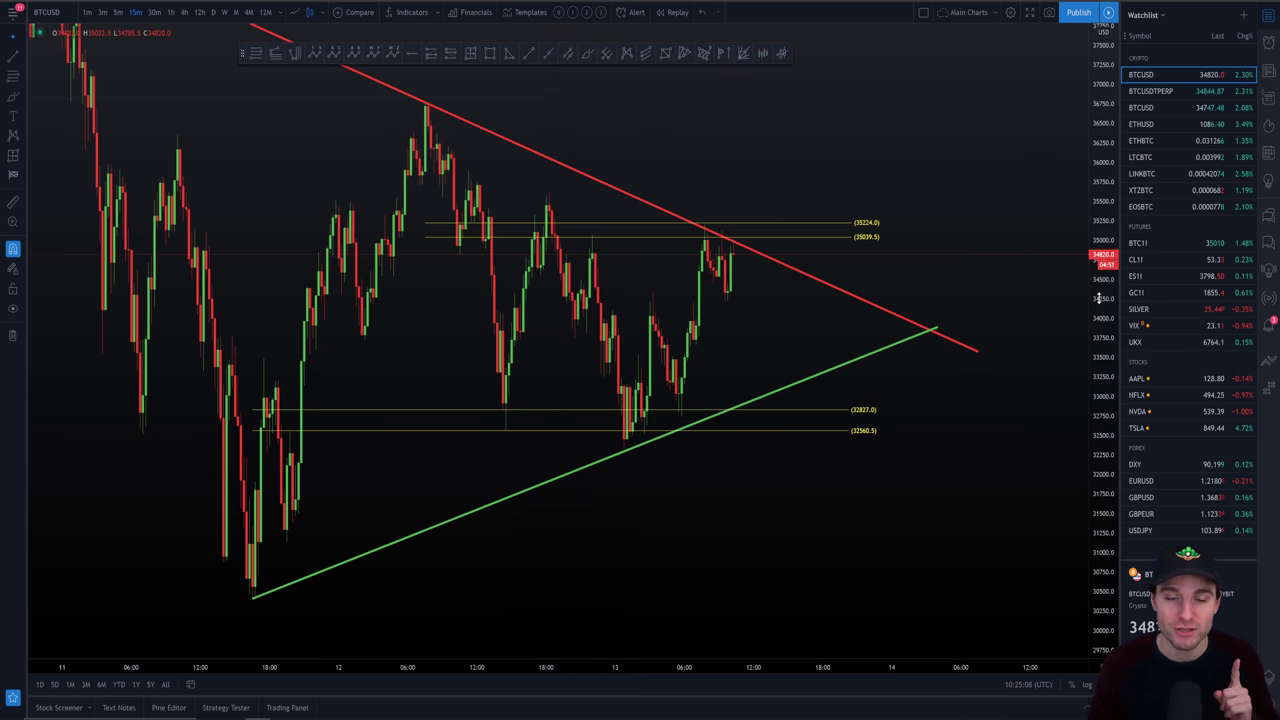
scroll(1048, 396, down, 1)
scroll(594, 400, up, 2)
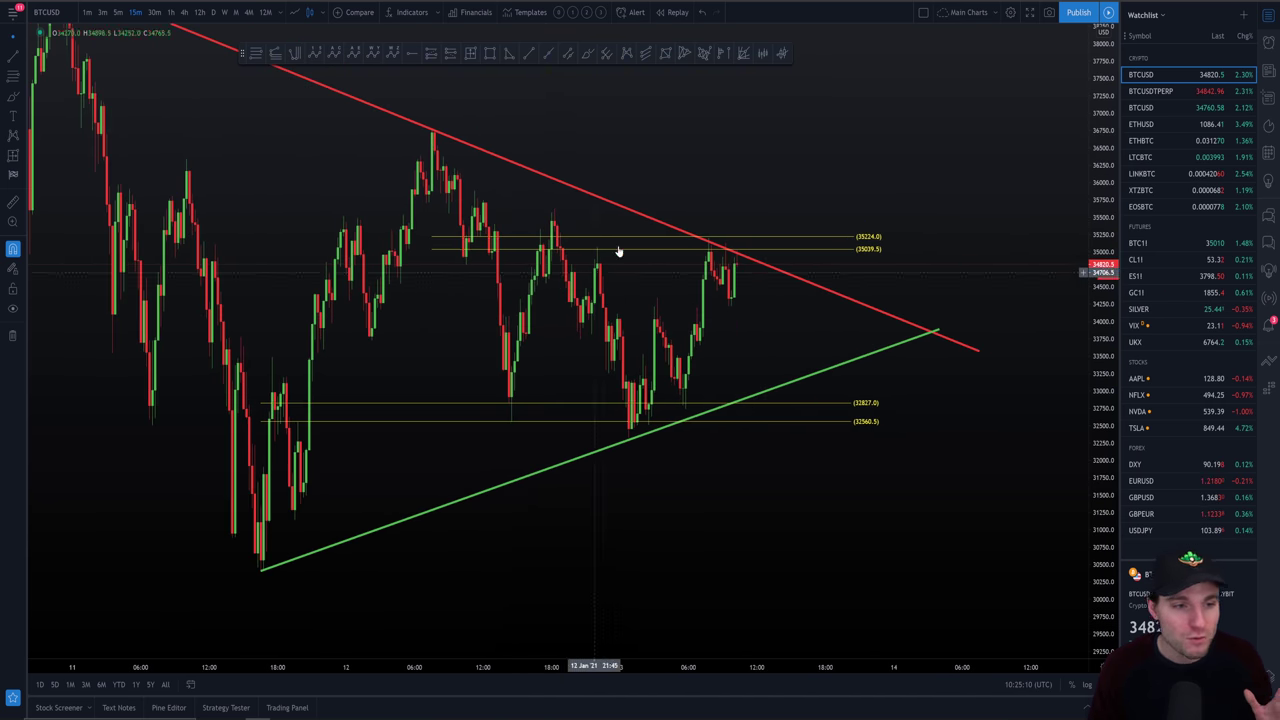
drag(951, 421, 921, 426)
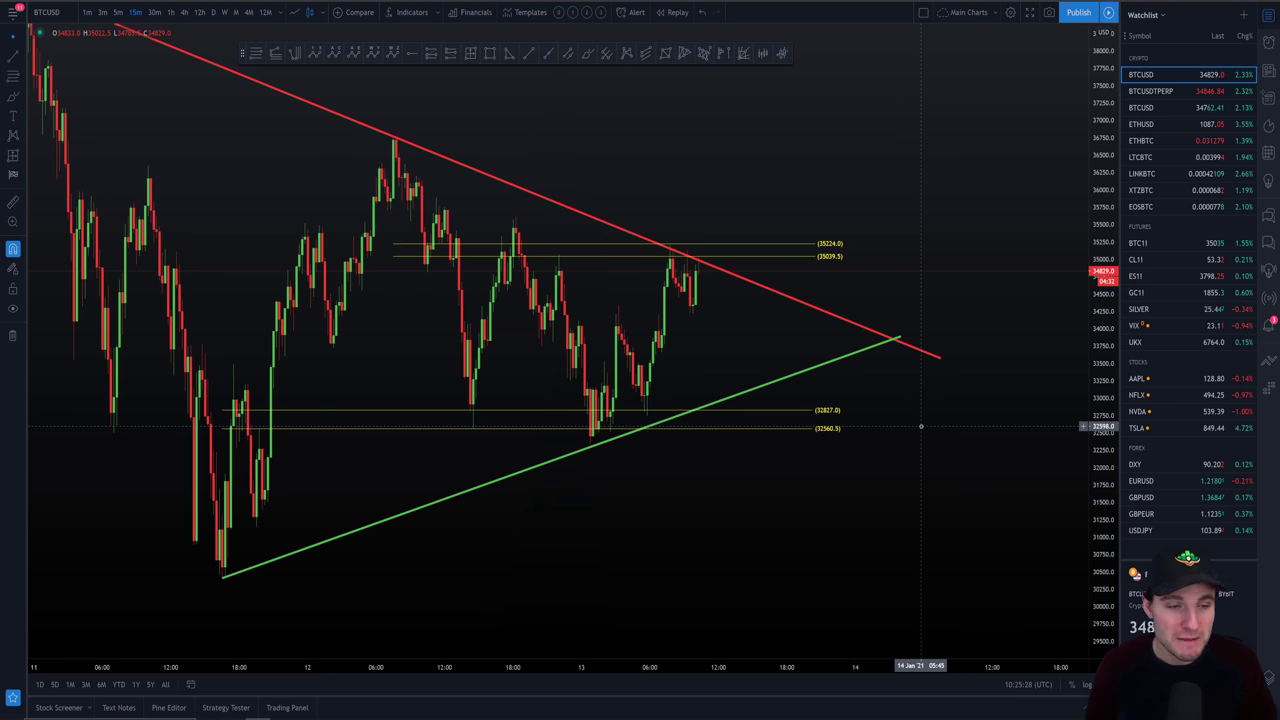
scroll(706, 176, down, 3)
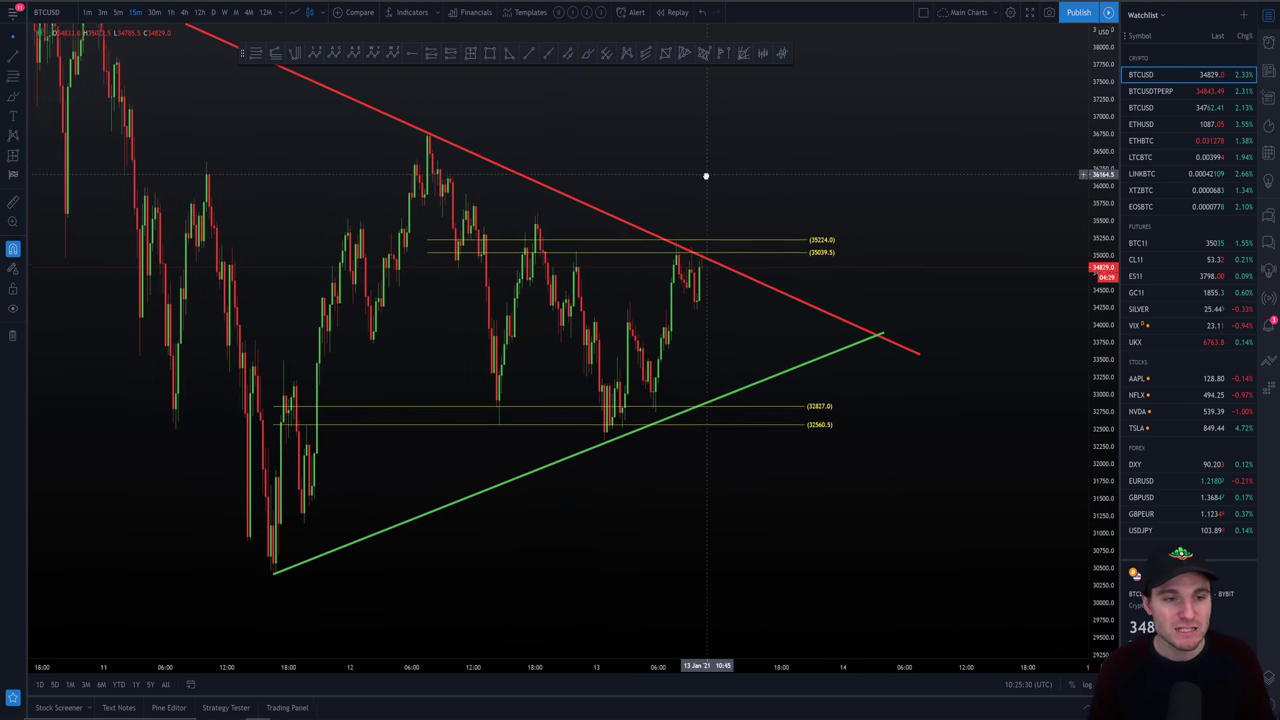
Sketch a white brush path from the latest candle up through the red trend line to about 36450, and down through the triangle to about 32000.
click(587, 53)
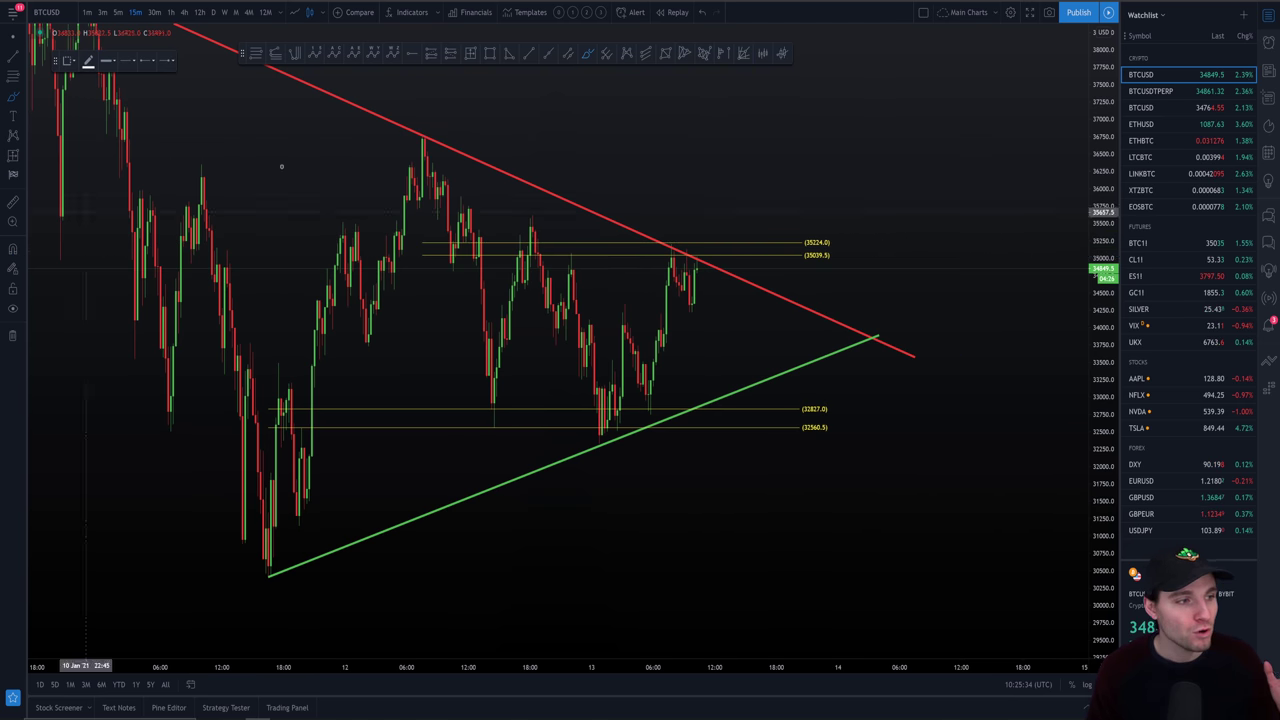
click(698, 266)
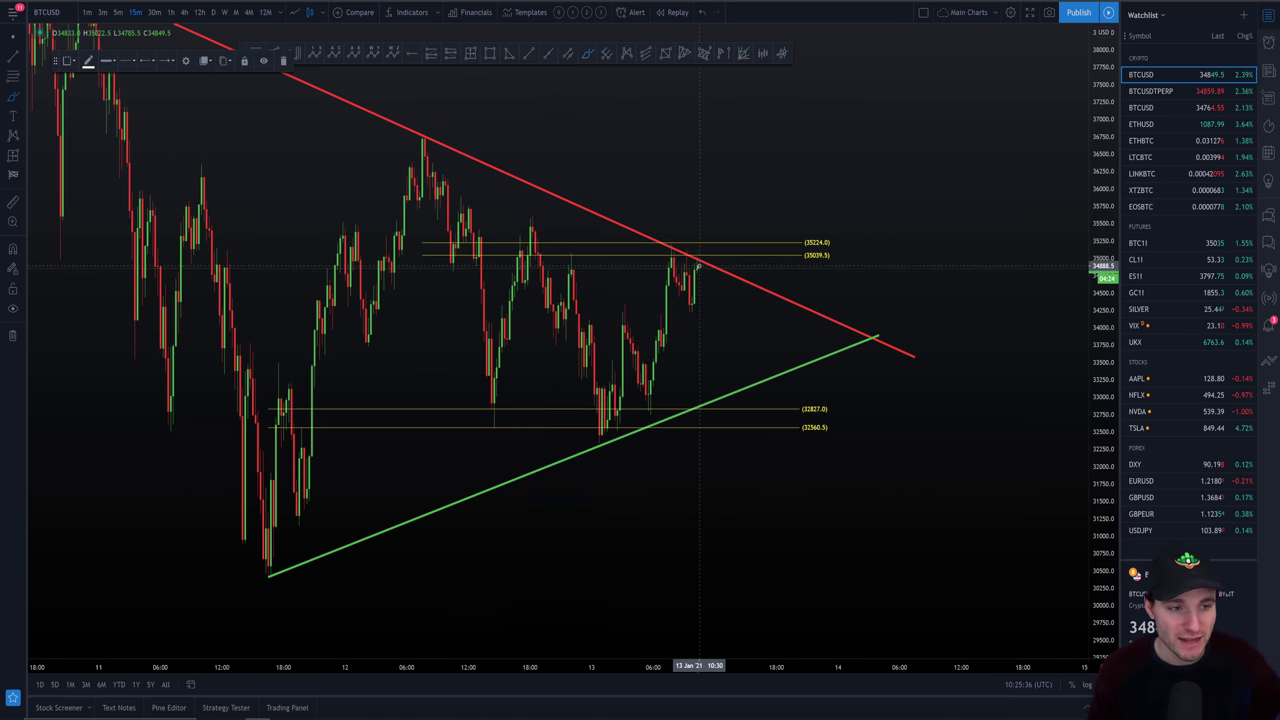
drag(698, 266, 753, 158)
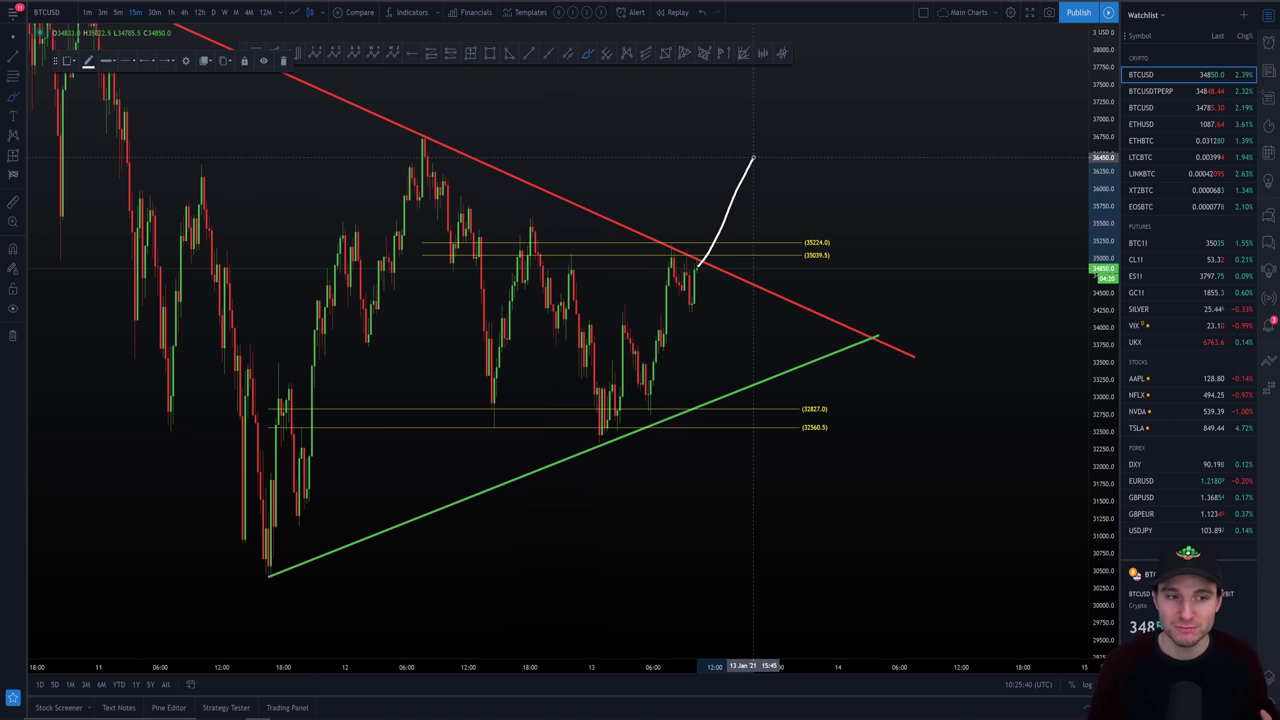
drag(753, 158, 881, 466)
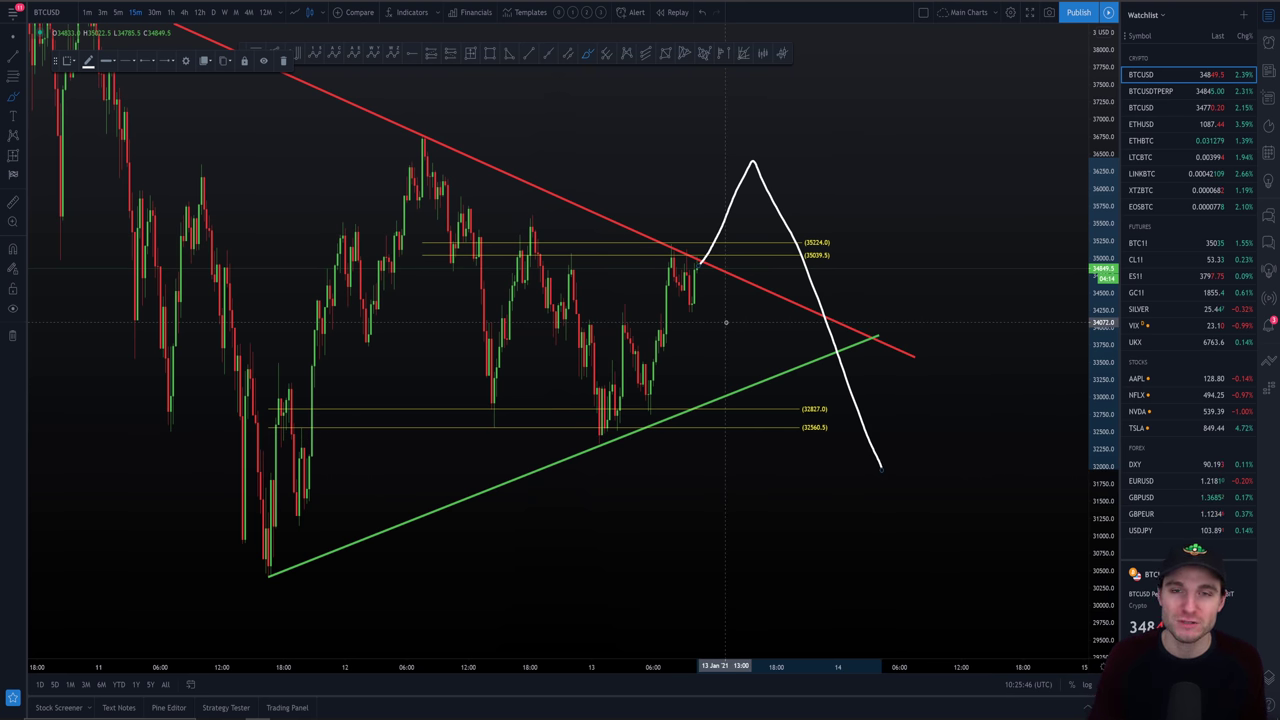
Undo the white path, then try brush paths from the latest candle, including one up to about 36000 and down to about 31500, and undo them.
key(ctrl+z)
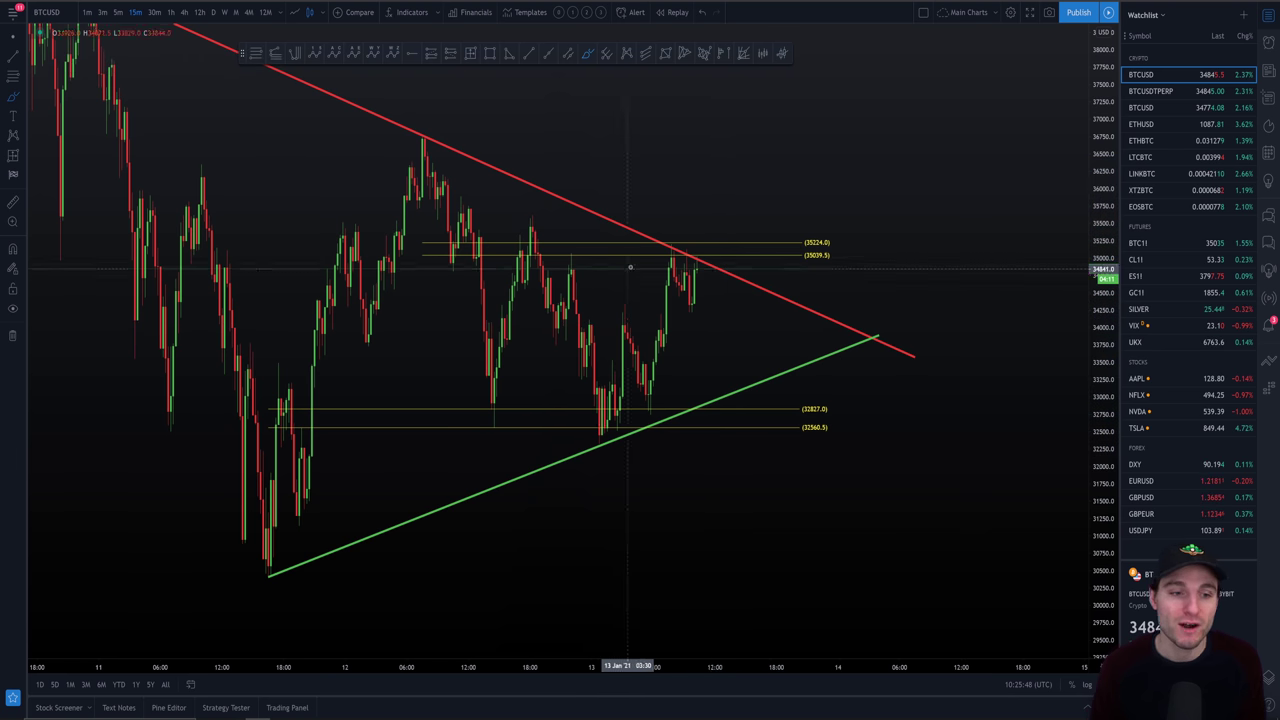
mouse_move(703, 268)
mouse_down()
mouse_move(738, 193)
mouse_move(874, 490)
mouse_up()
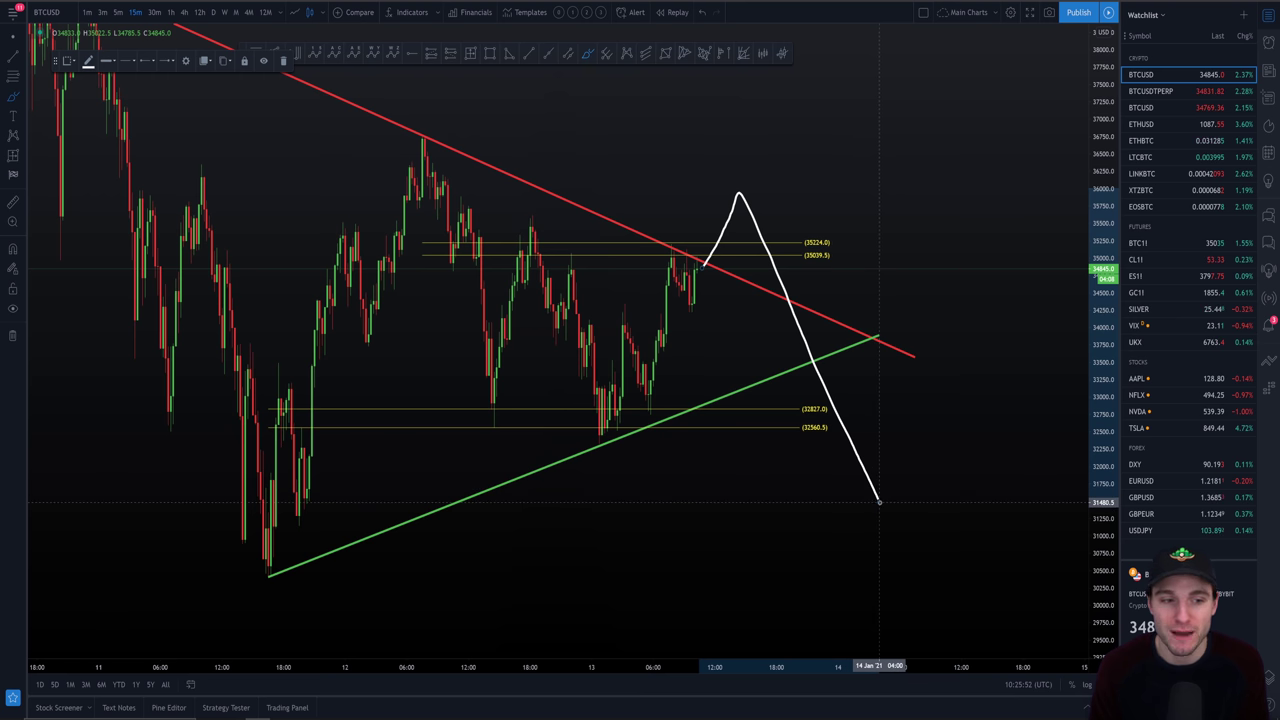
key(ctrl+z)
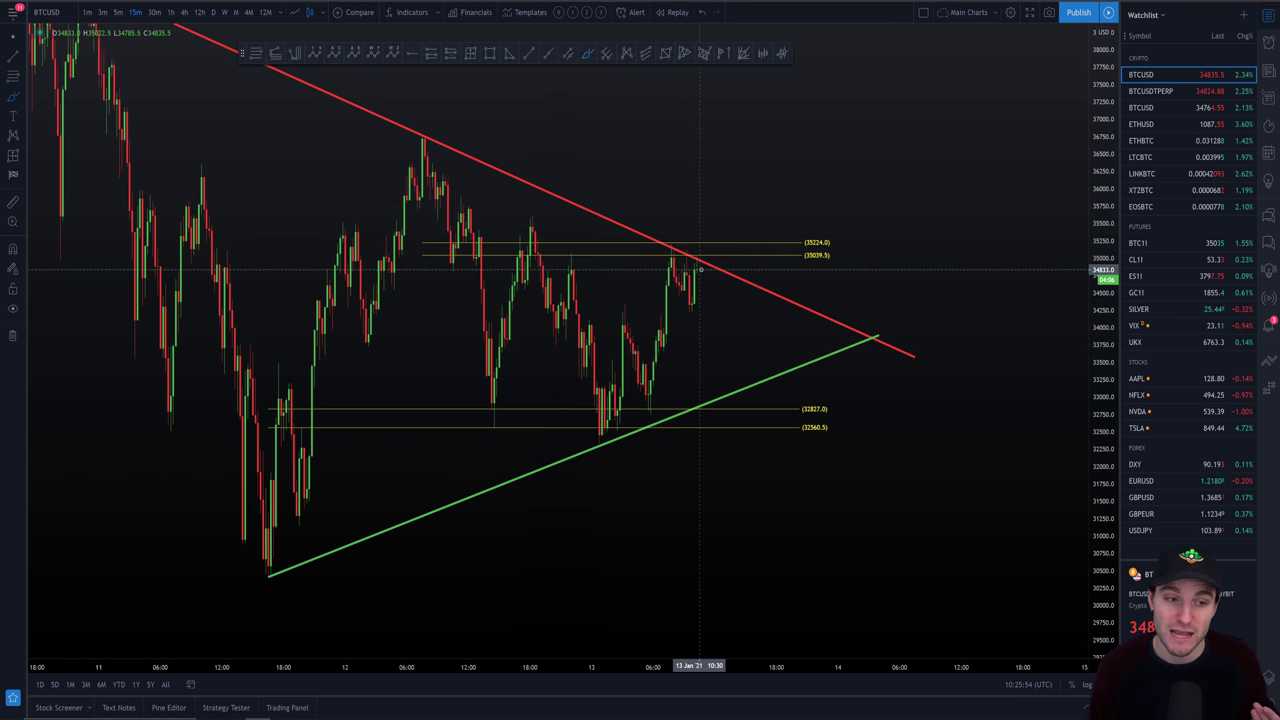
mouse_move(699, 270)
mouse_down()
mouse_move(779, 505)
mouse_move(918, 210)
mouse_up()
key(ctrl+z)
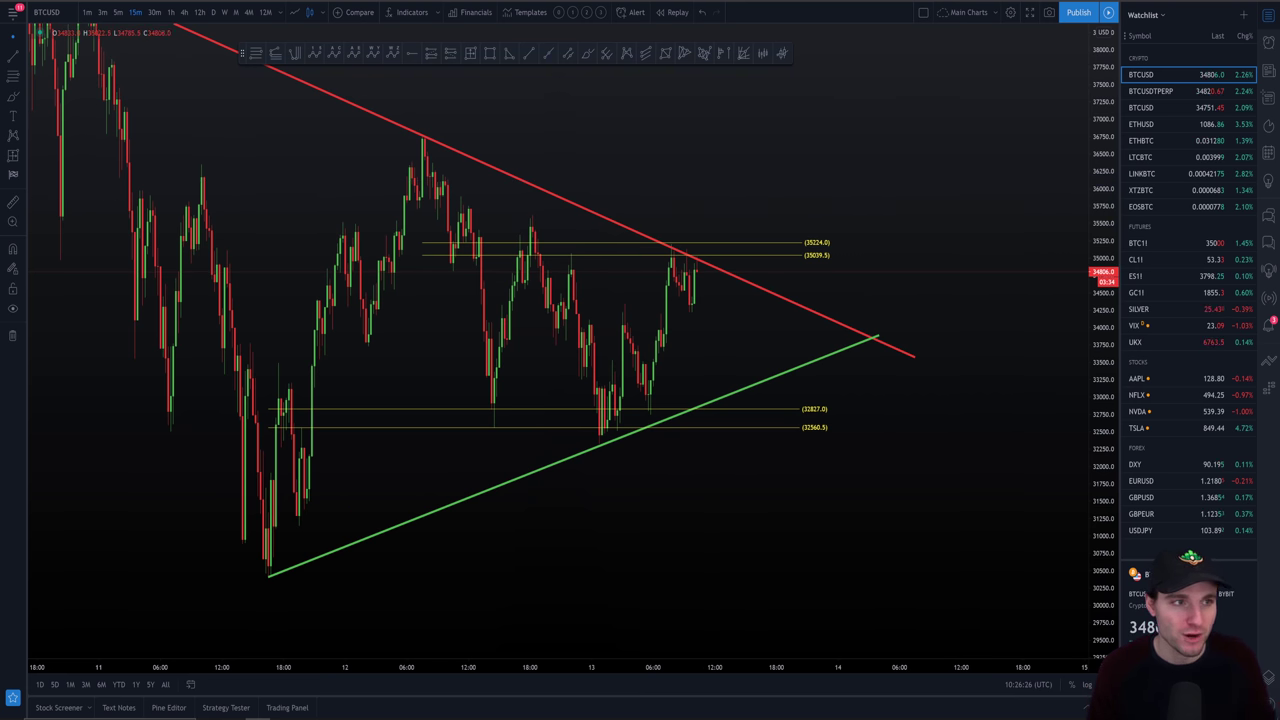
Switch to the 1-minute Bybit BTCUSD footprint chart and examine the recent candles' order flow, cumulative delta and bar statistics up to 10:26.
key(alt+Tab)
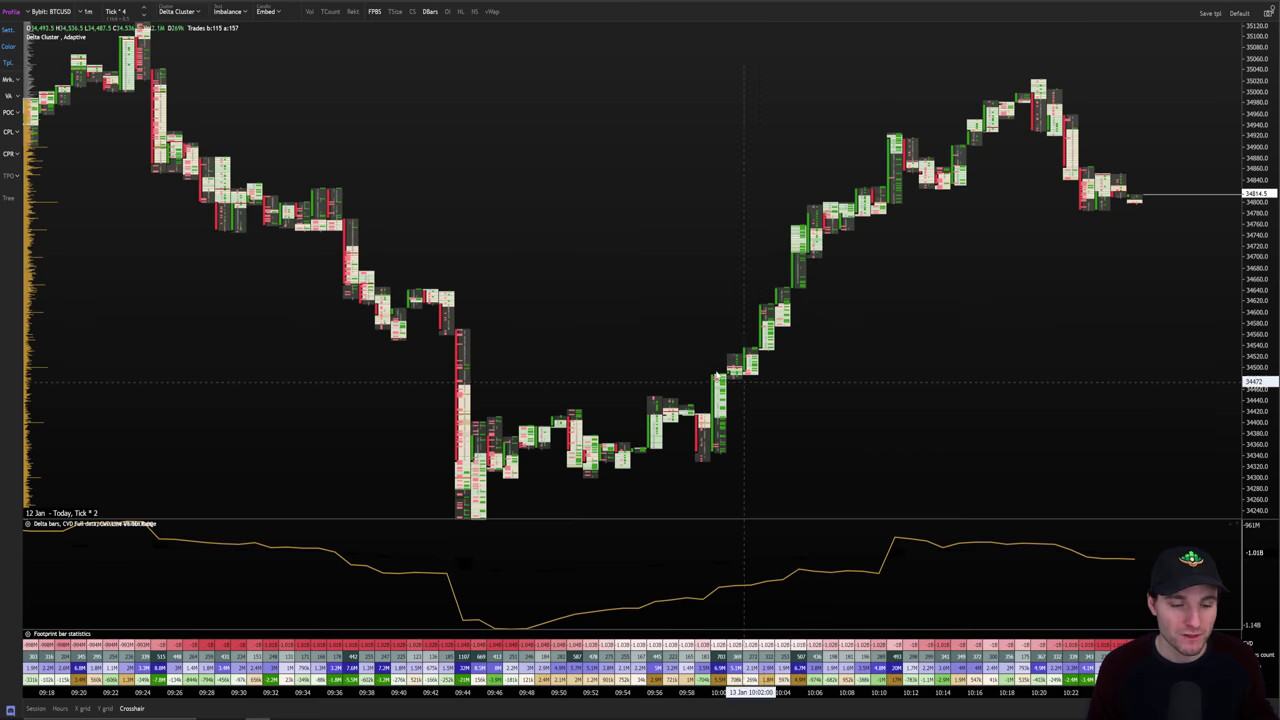
drag(931, 263, 648, 414)
scroll(760, 394, up, 4)
scroll(820, 376, up, 3)
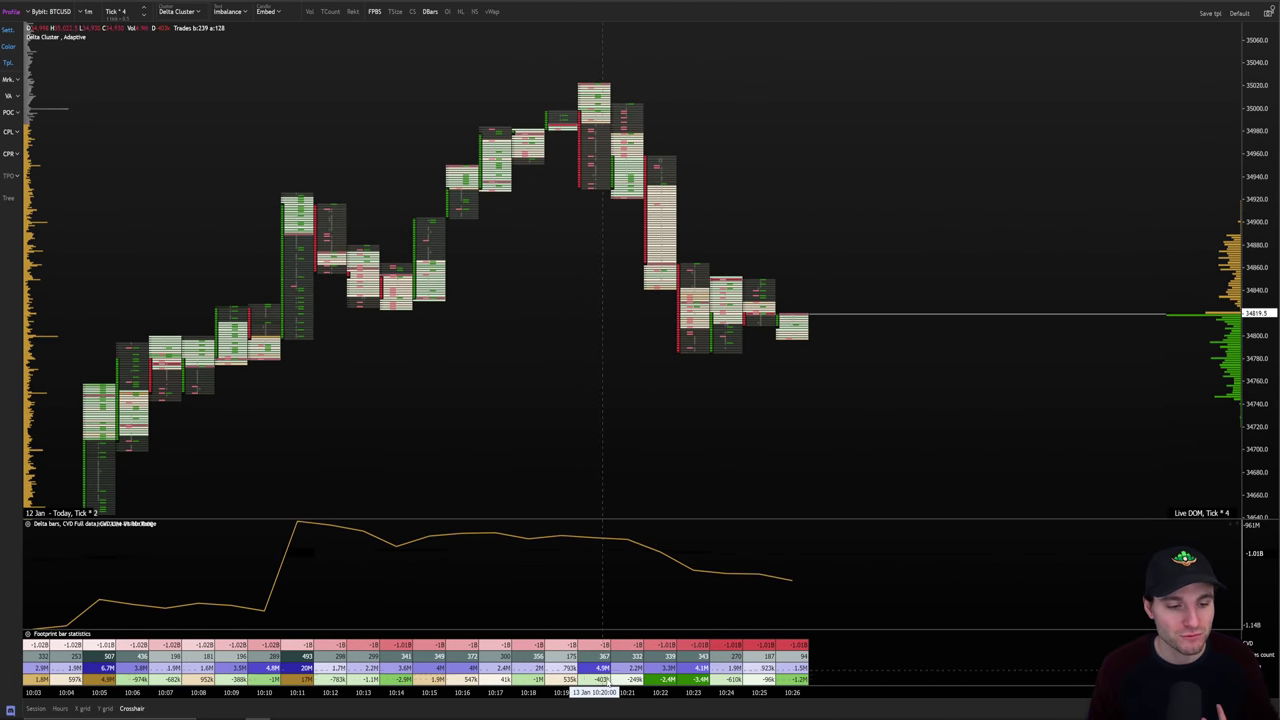
scroll(676, 497, up, 3)
drag(676, 497, 646, 506)
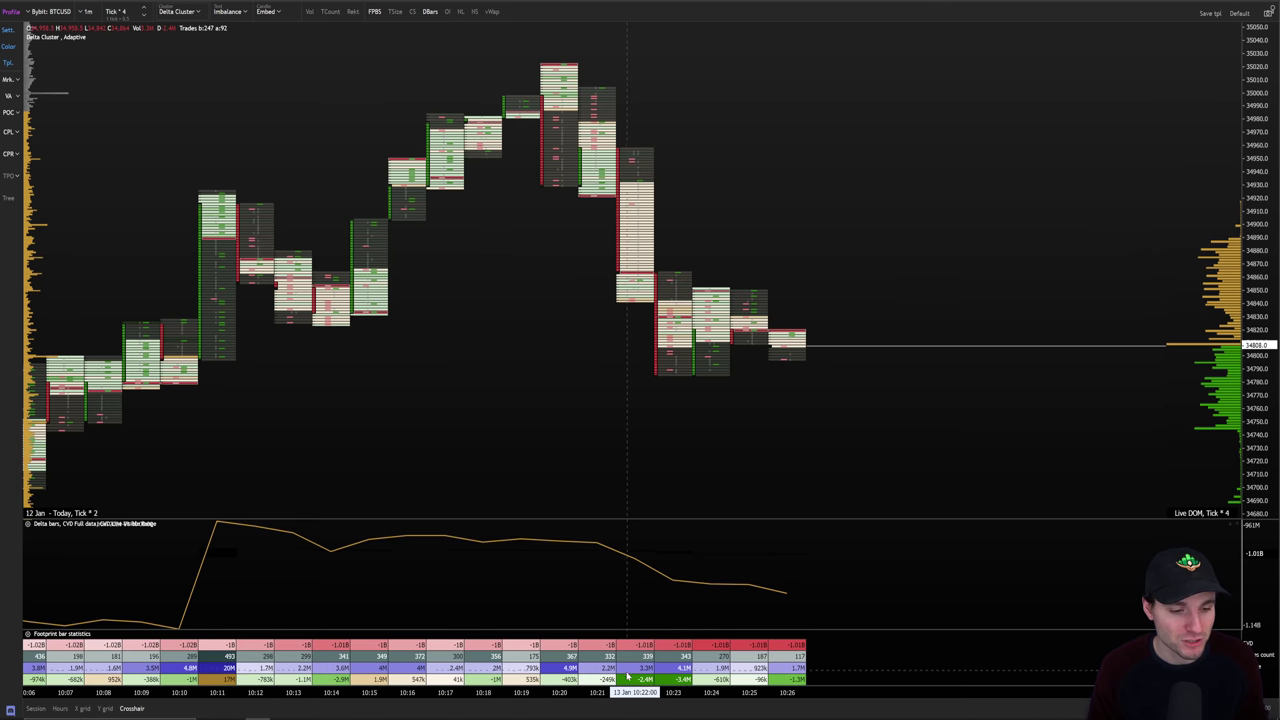
scroll(483, 575, up, 1)
drag(660, 426, 644, 432)
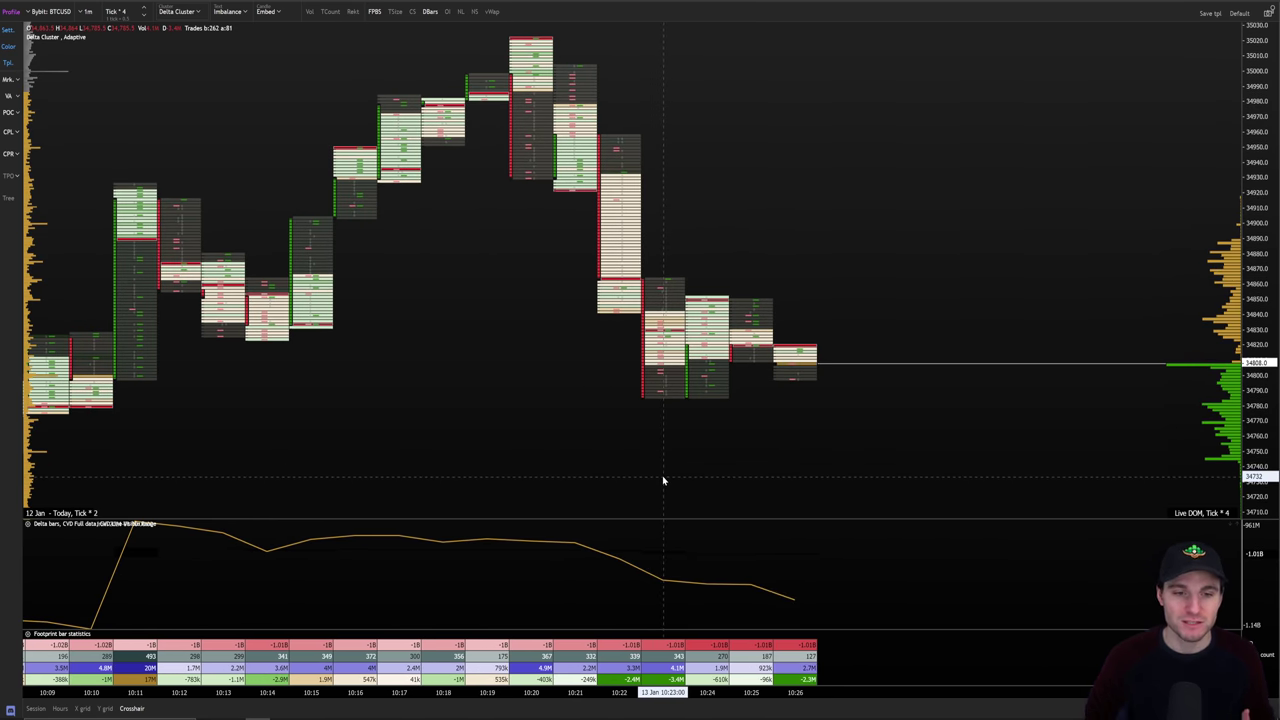
Switch back to TradingView, try a freehand brush path from the latest candle to beyond the triangle's apex, and undo it.
click(246, 4)
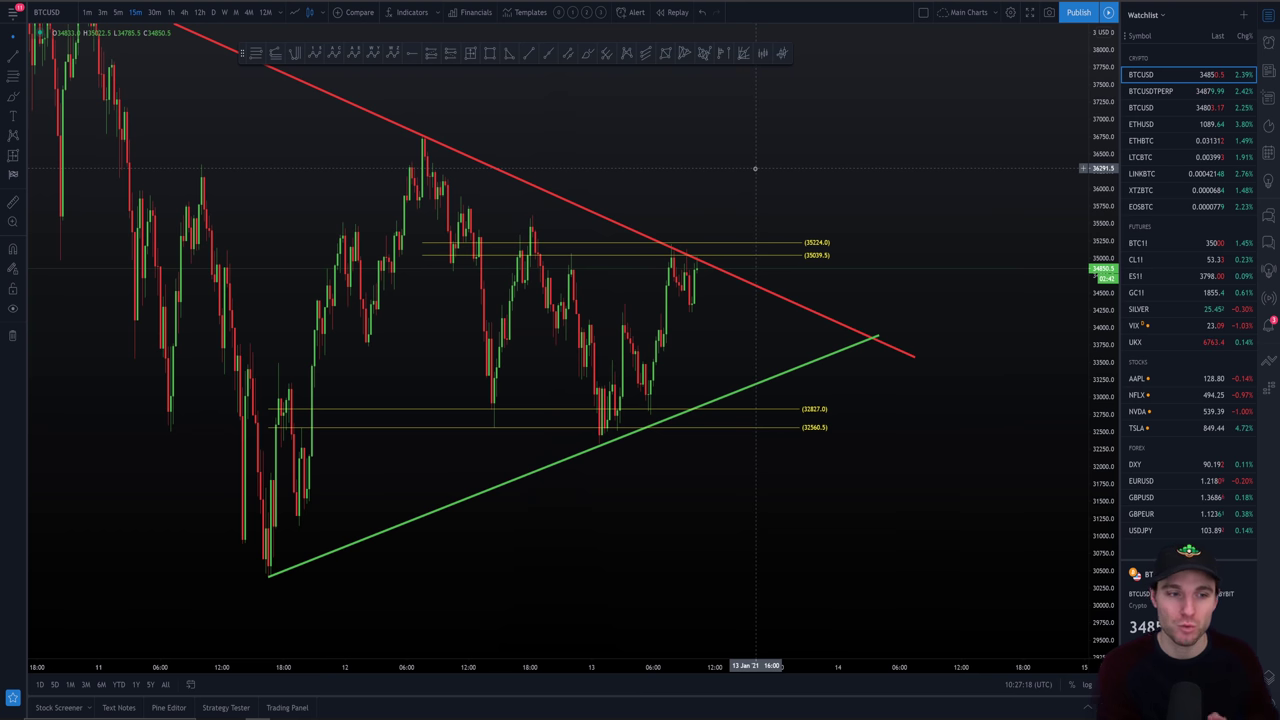
click(587, 53)
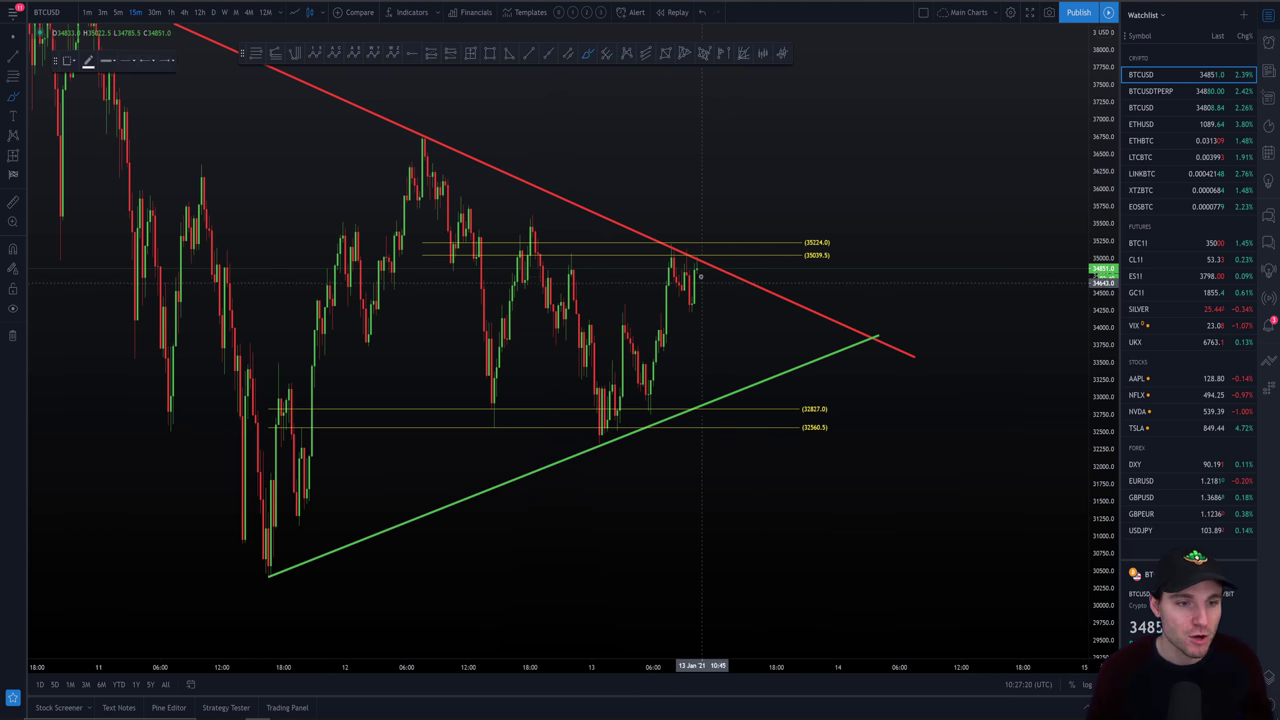
mouse_move(700, 272)
mouse_down()
mouse_move(765, 142)
mouse_move(794, 134)
mouse_move(901, 437)
mouse_up()
key(ctrl+z)
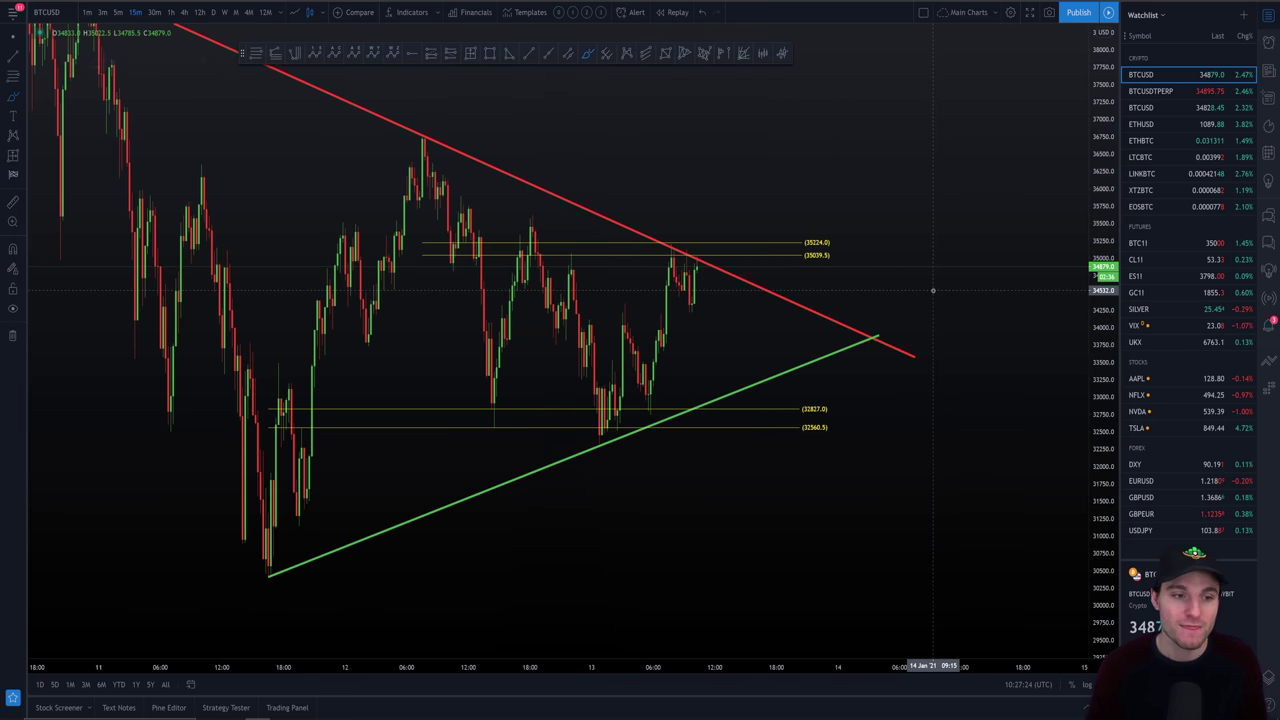
Examine the whole symmetrical triangle, its converging trend lines towards 14 Jan and the two yellow Fibonacci zones.
drag(934, 289, 983, 297)
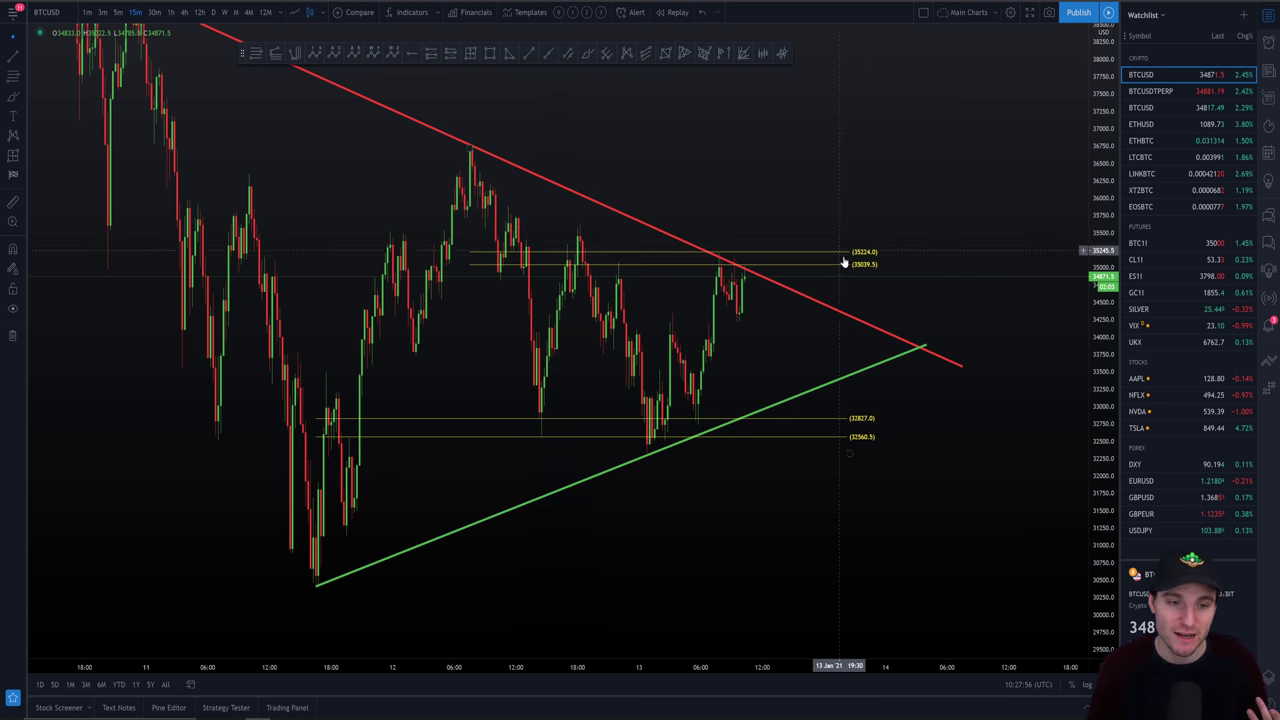
drag(888, 480, 963, 486)
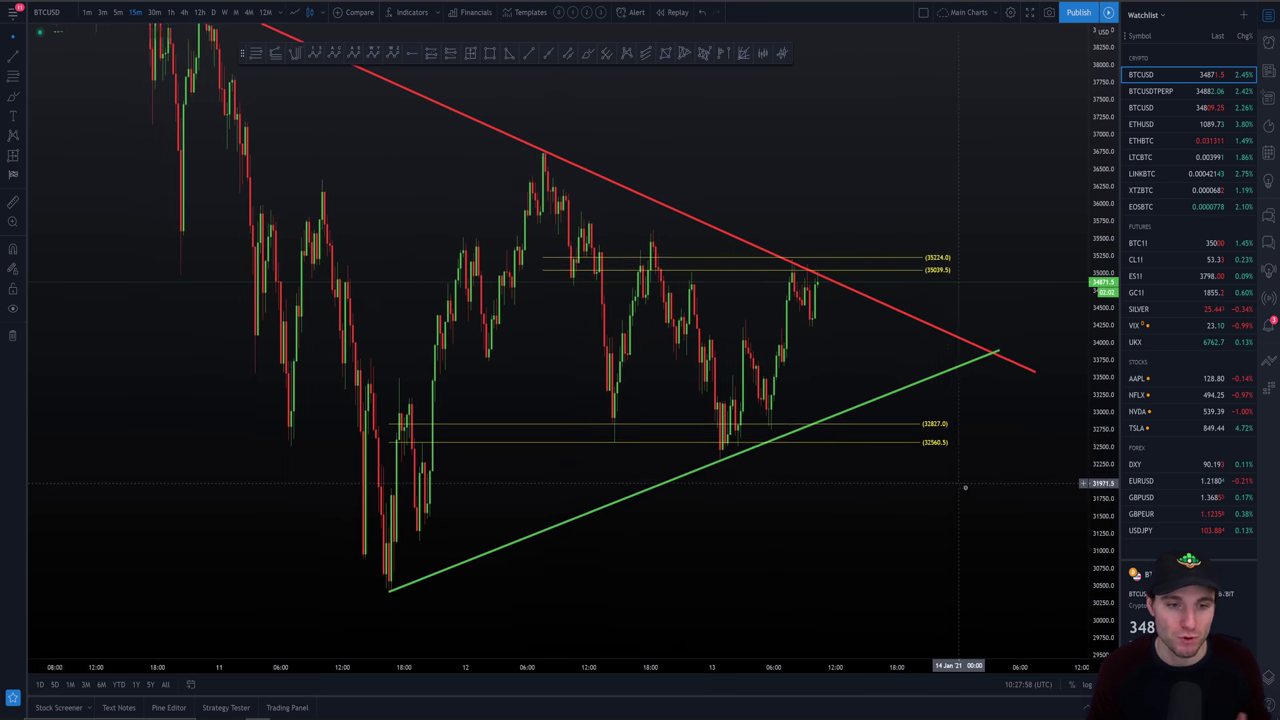
scroll(990, 516, up, 1)
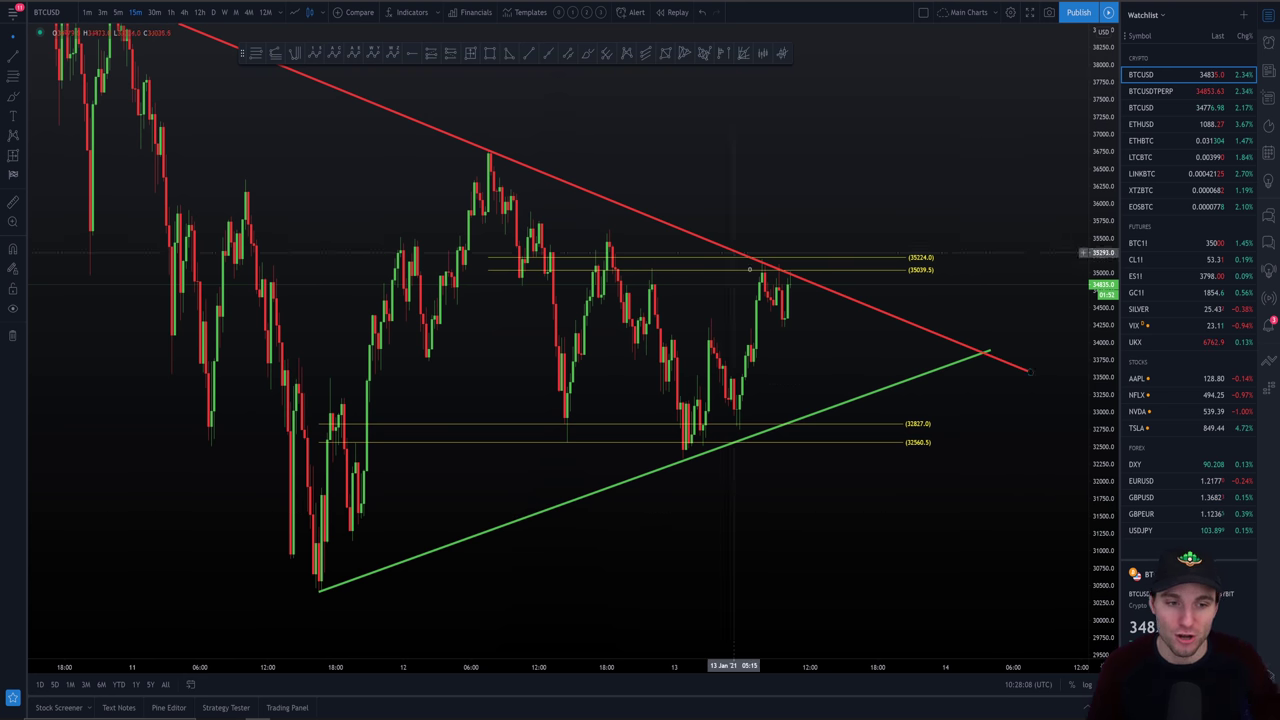
drag(970, 514, 933, 498)
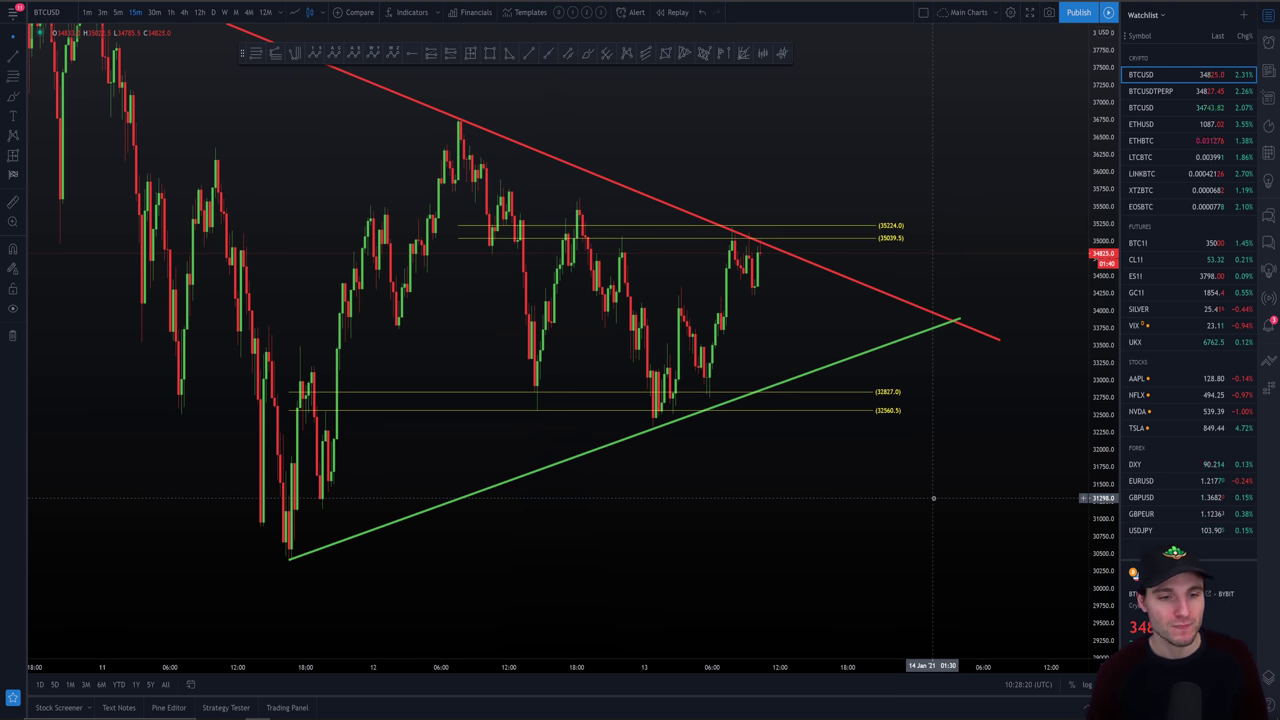
drag(1098, 258, 1053, 398)
scroll(1072, 300, down, 1)
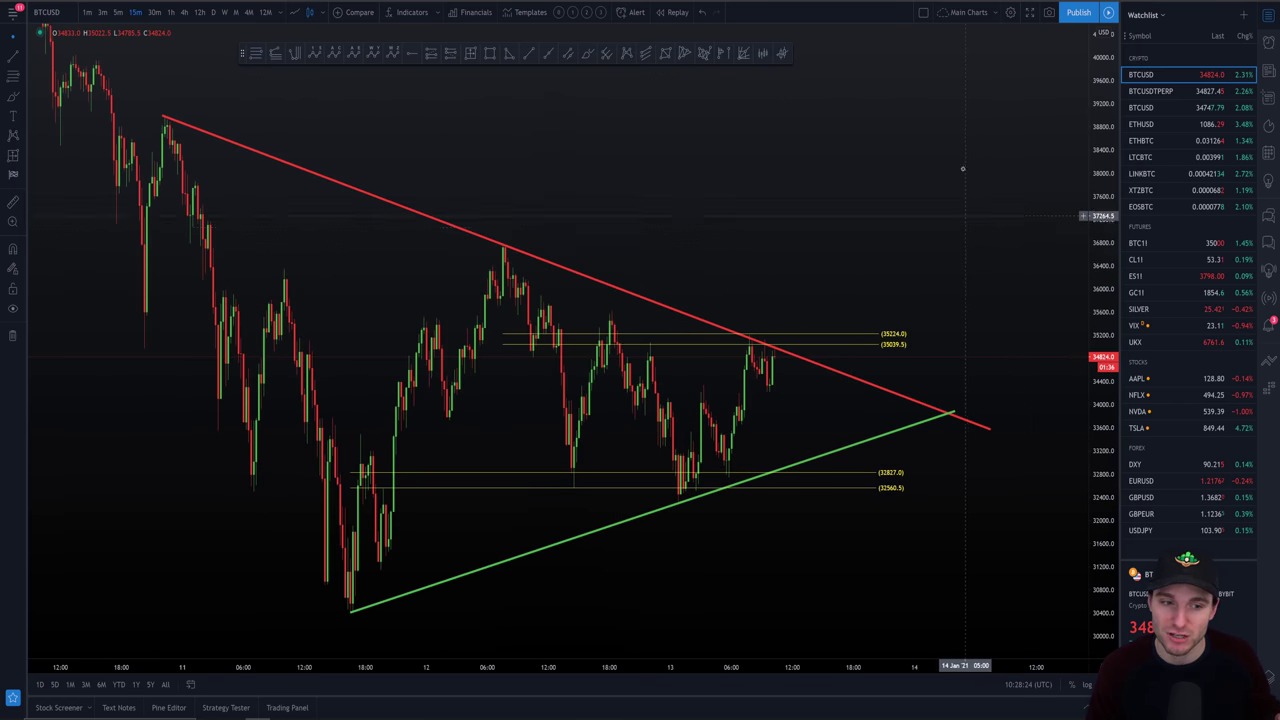
drag(963, 169, 959, 54)
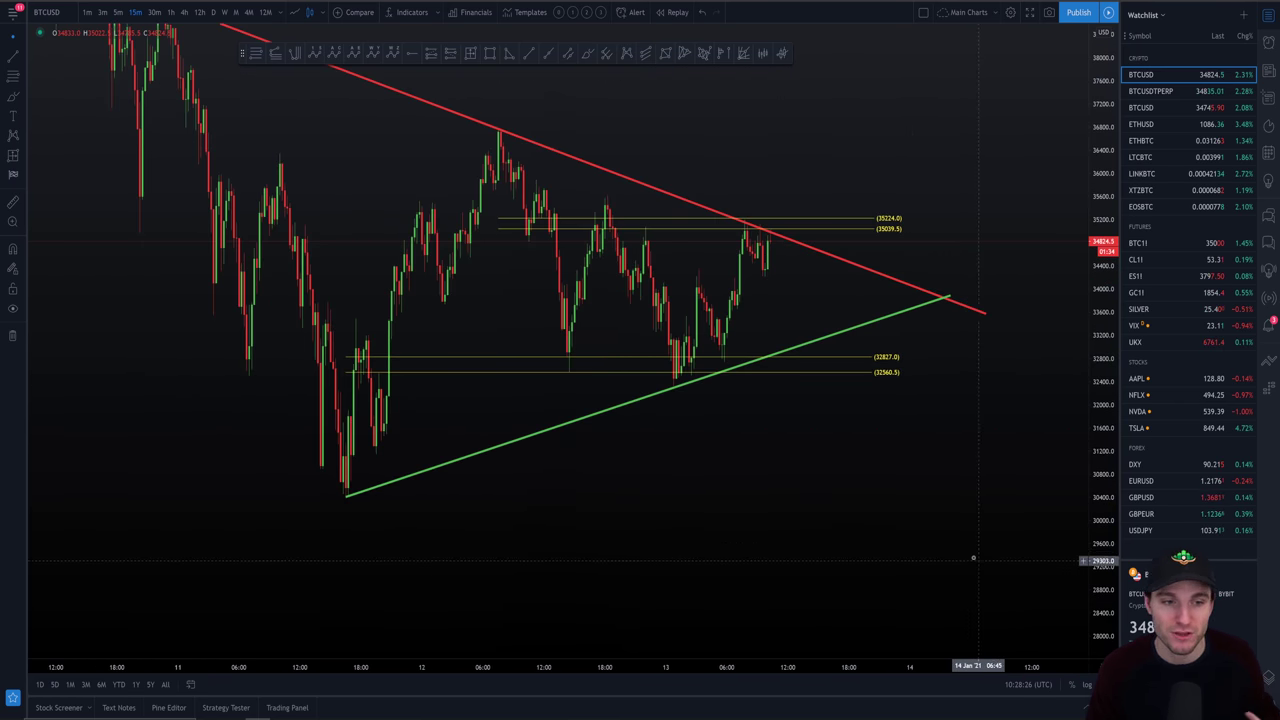
drag(964, 566, 993, 553)
scroll(992, 550, down, 1)
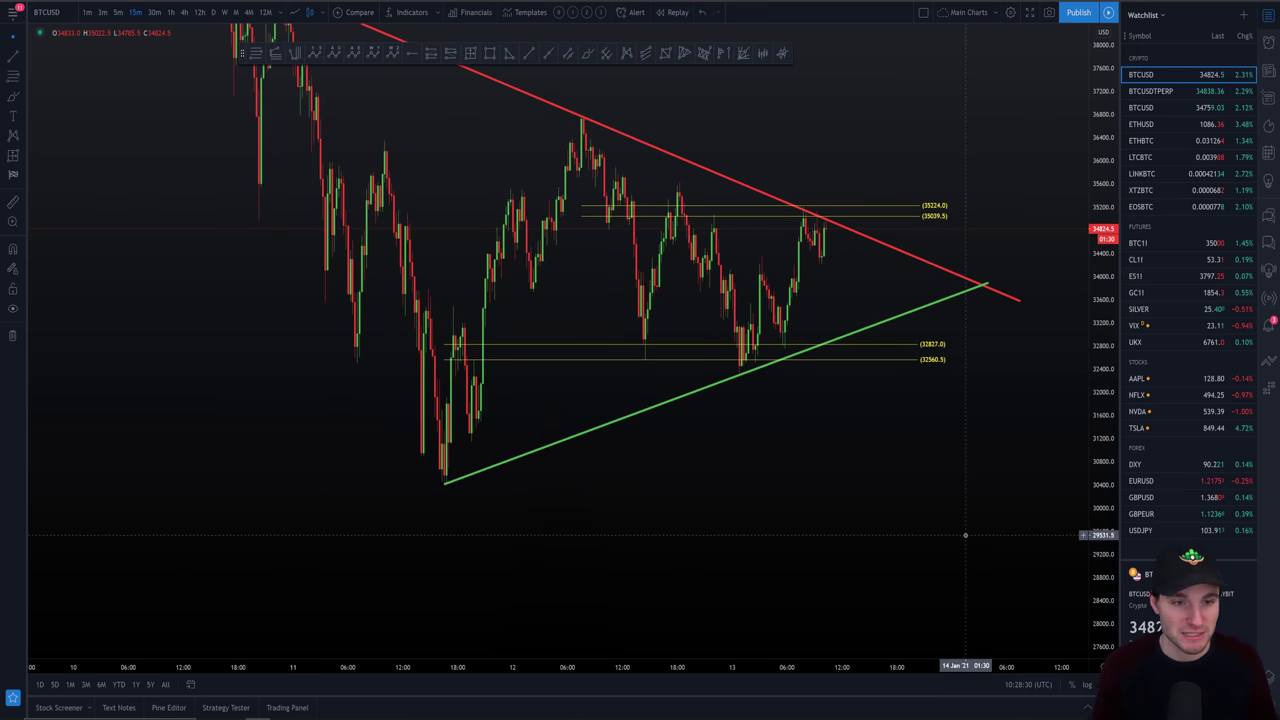
scroll(934, 543, up, 2)
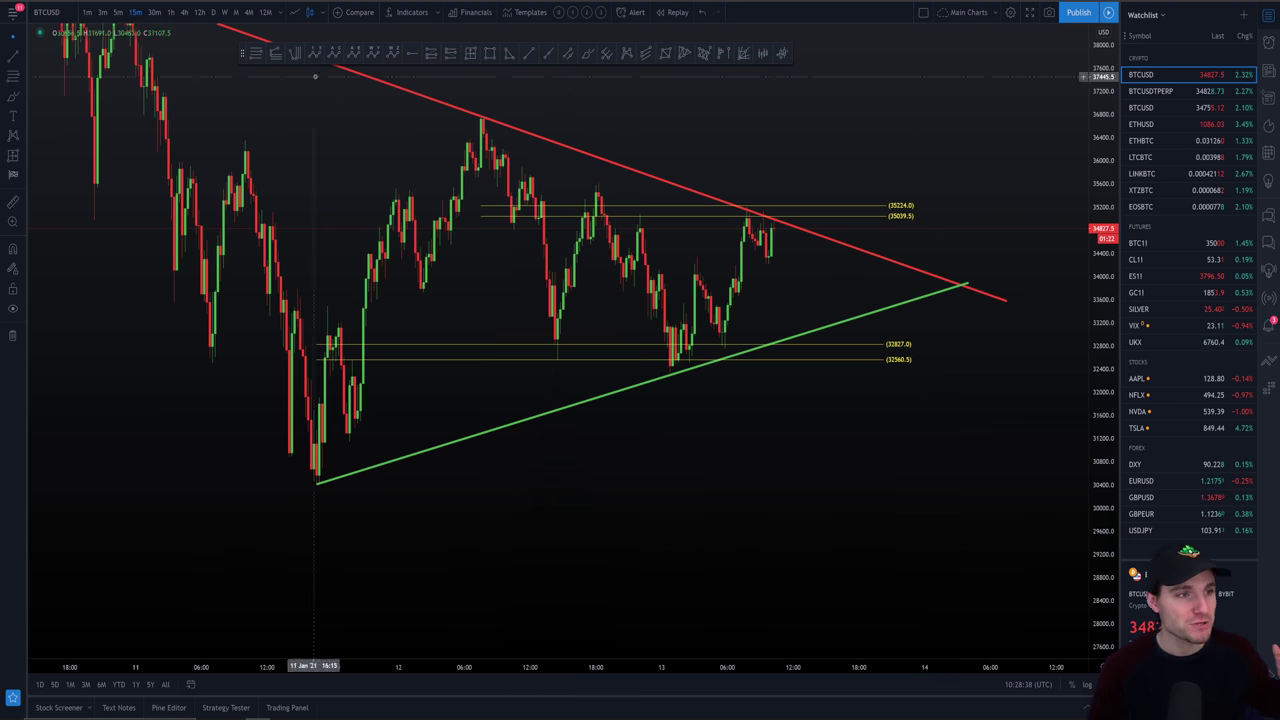
key(ctrl+Tab)
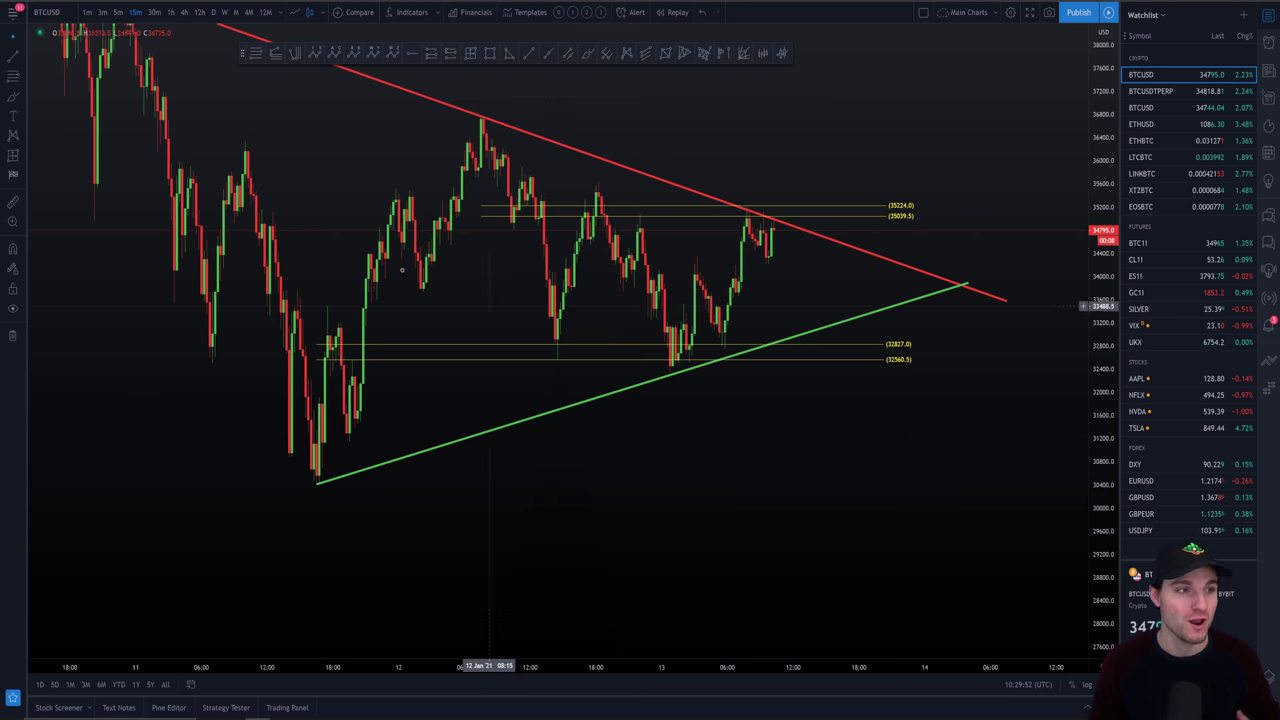
Check the recent highs against the red trend line on the 1-minute timeframe, and return to the 15-minute triangle.
click(87, 12)
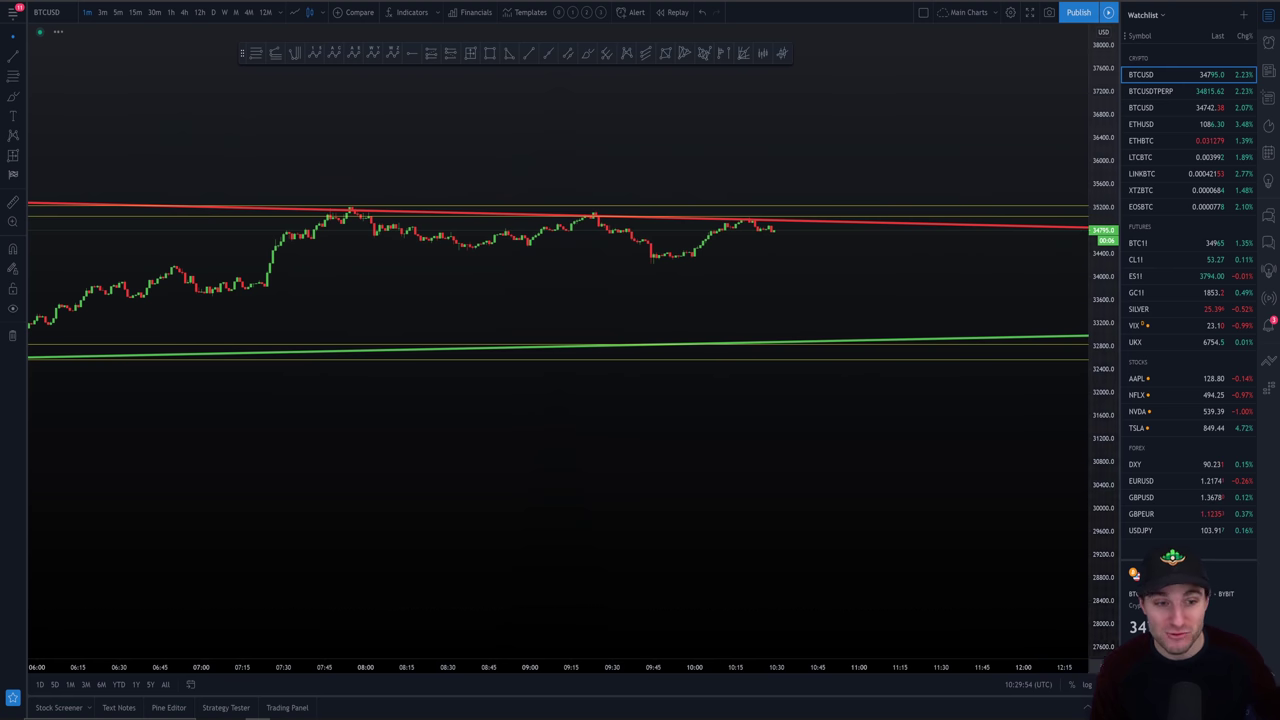
scroll(799, 466, up, 2)
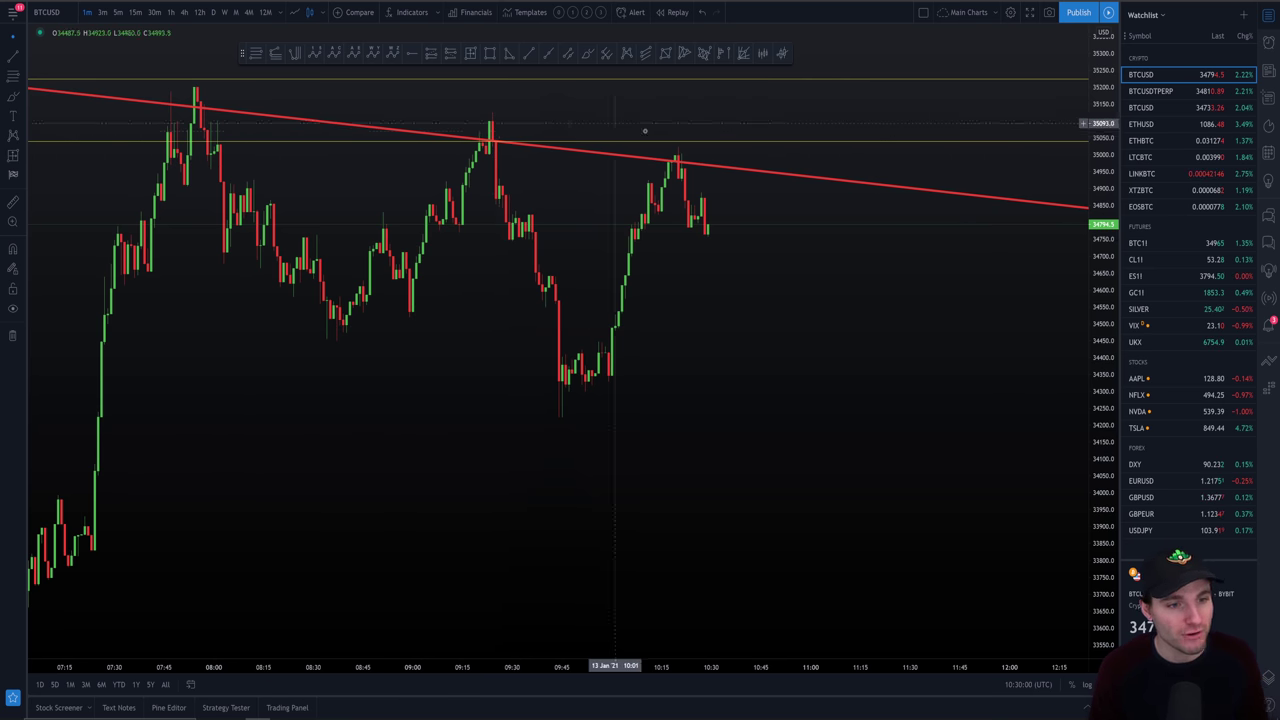
click(135, 12)
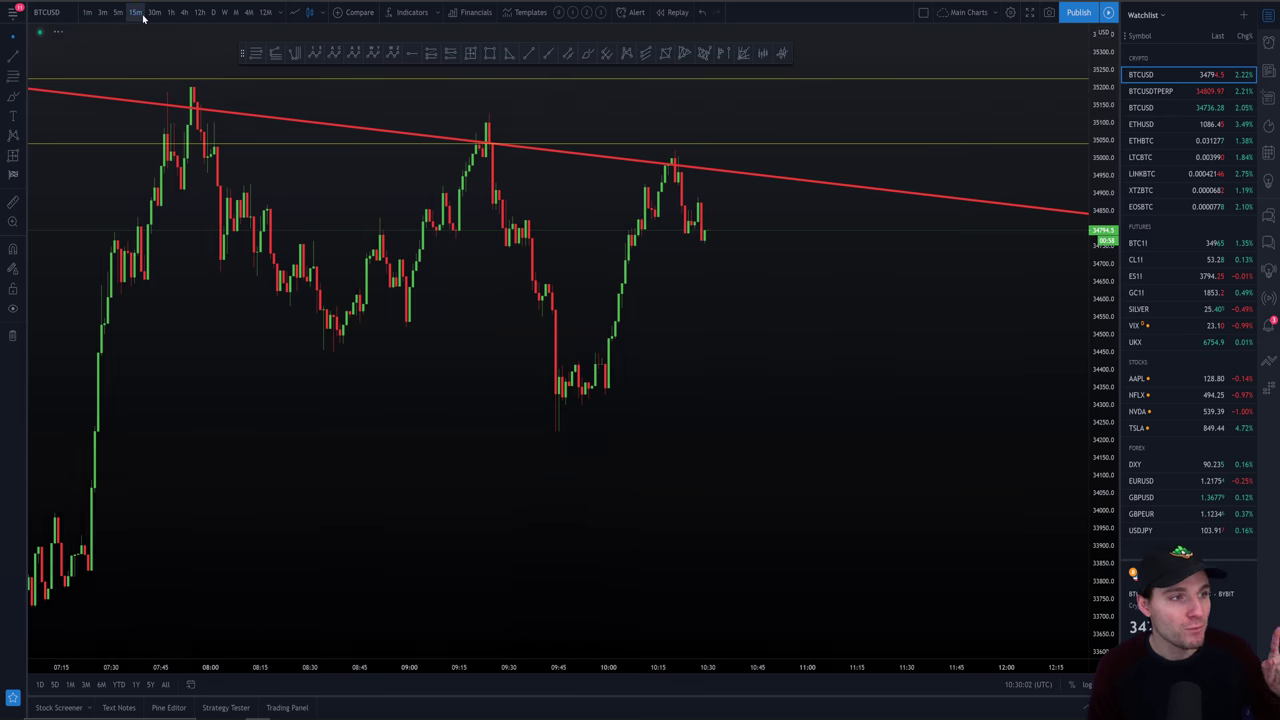
scroll(888, 530, up, 2)
scroll(903, 535, up, 2)
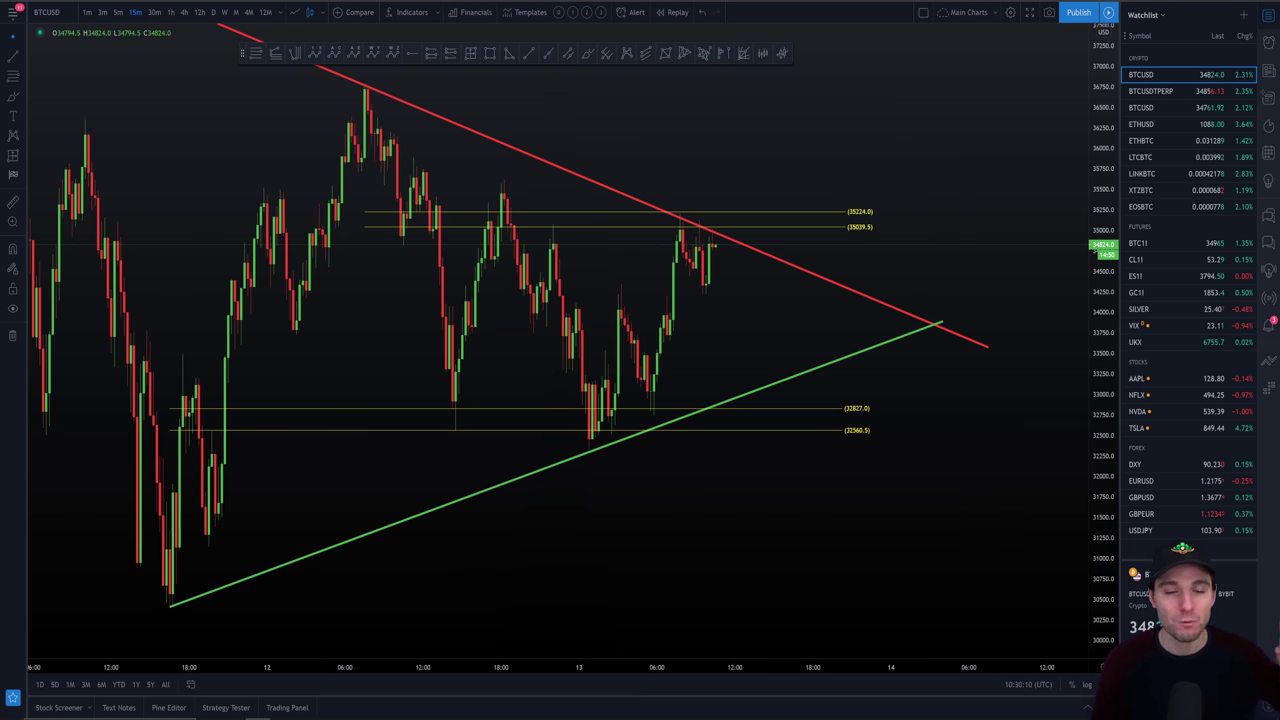
Recheck the TradingView triangle and the footprint chart's 10:30 candle, and switch to the bitcoin channel of Chart Champions in Discord.
key(alt+Tab)
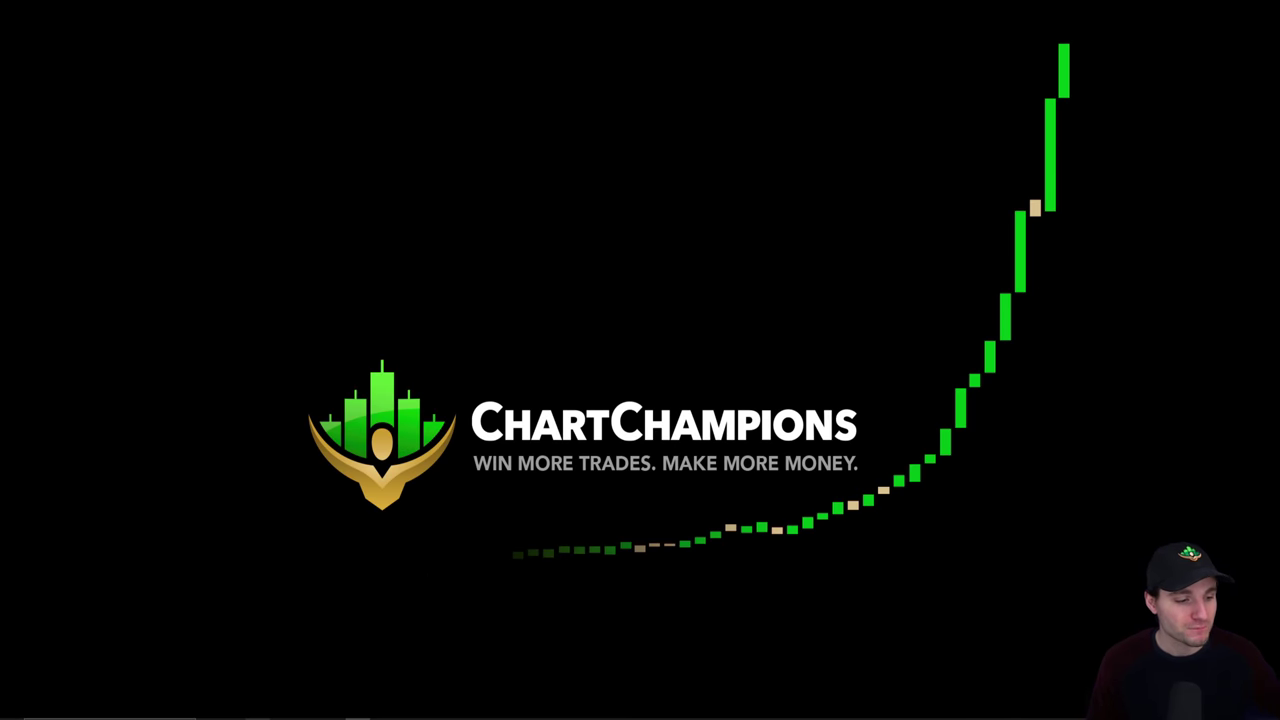
mouse_move(257, 718)
click(258, 675)
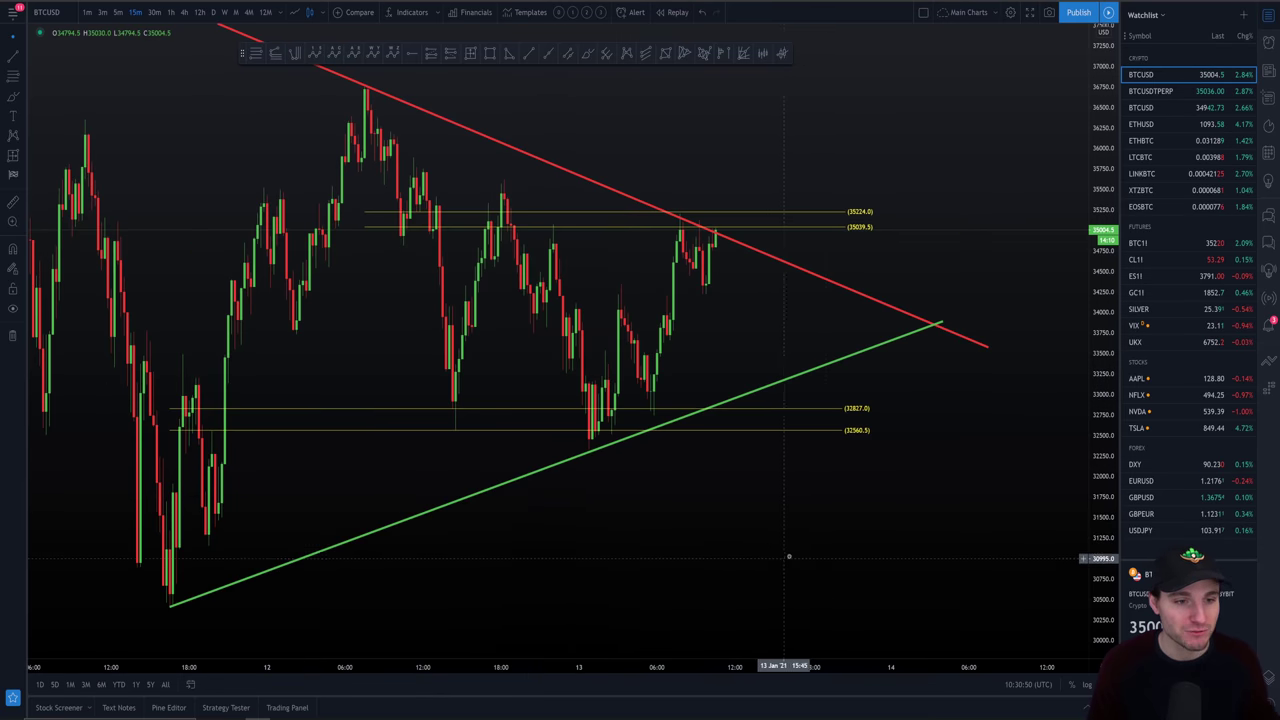
key(alt+Tab)
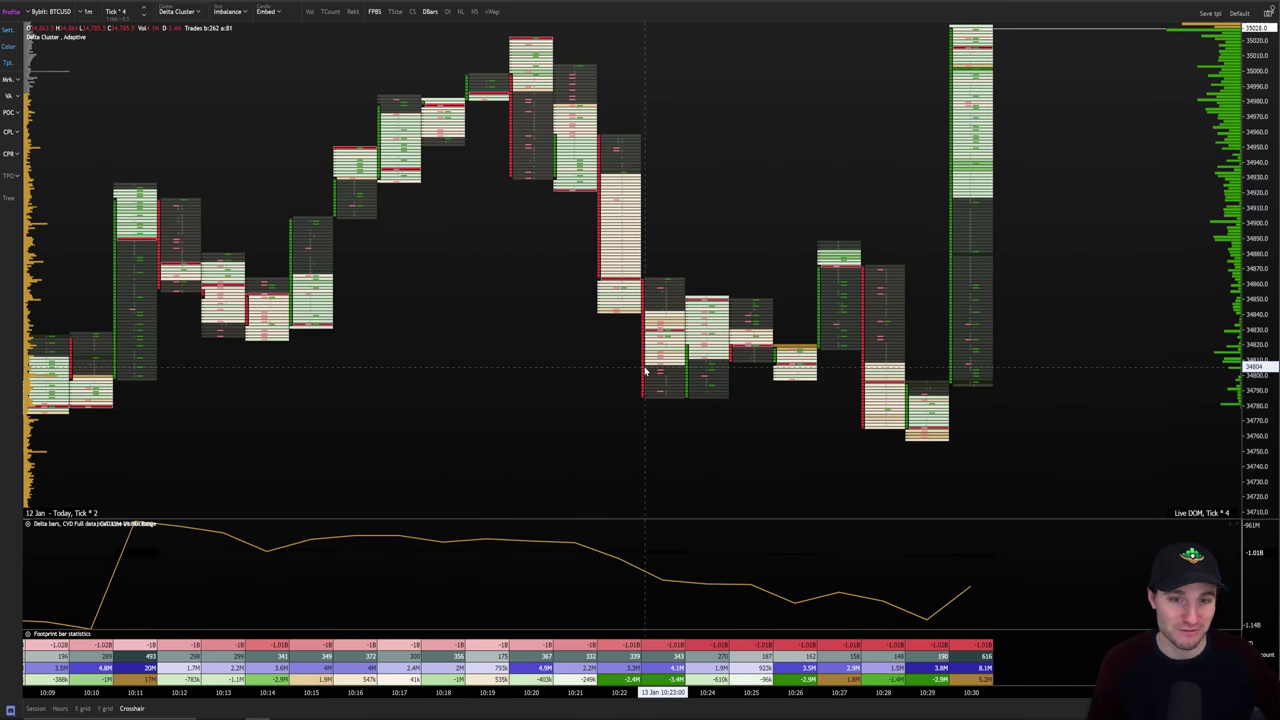
drag(650, 363, 645, 421)
key(alt+Tab)
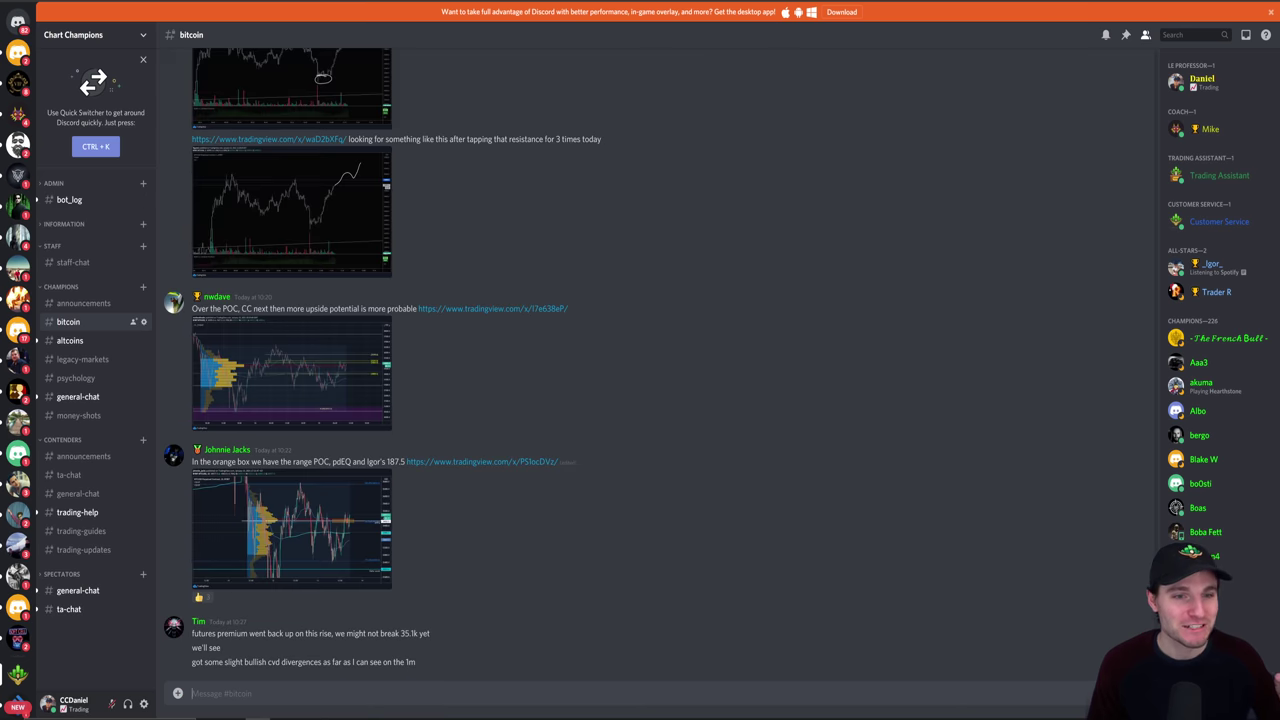